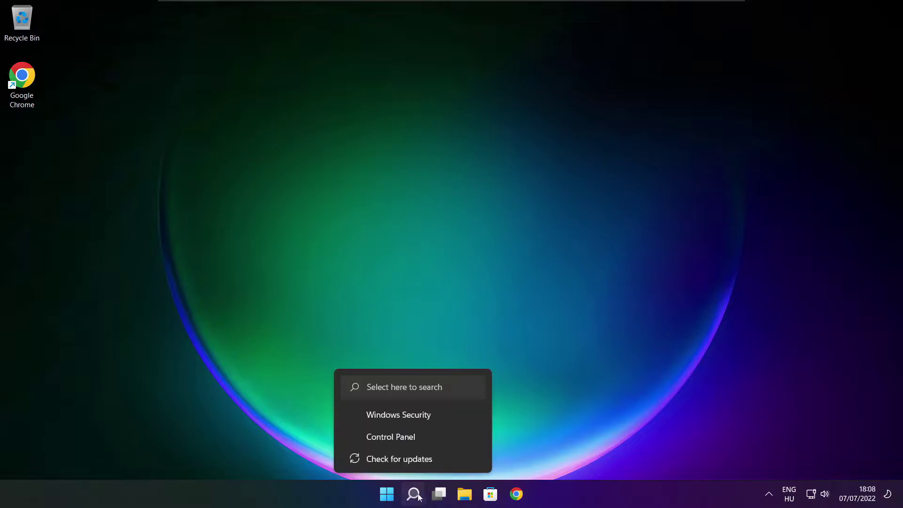
Step: Search Windows for "device manager", open Device Manager and maximize its window
click(414, 495)
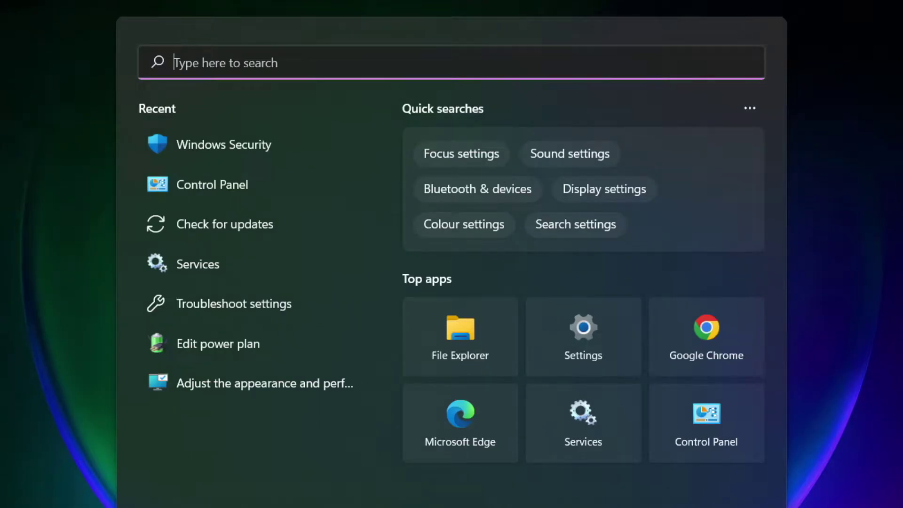
text(device m)
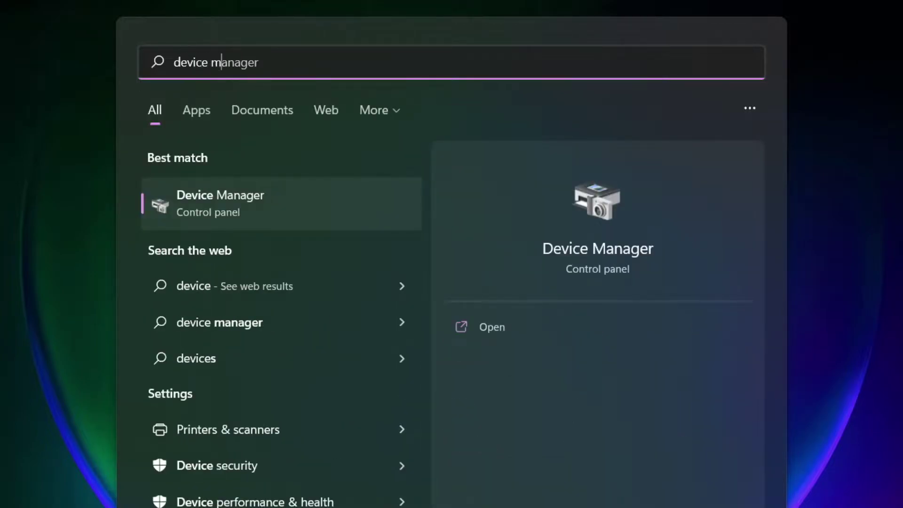
text(anag)
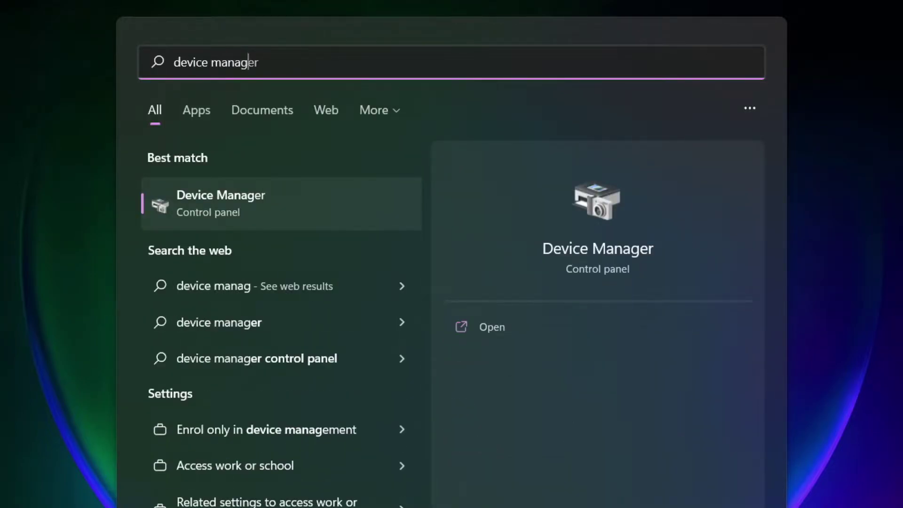
text(er)
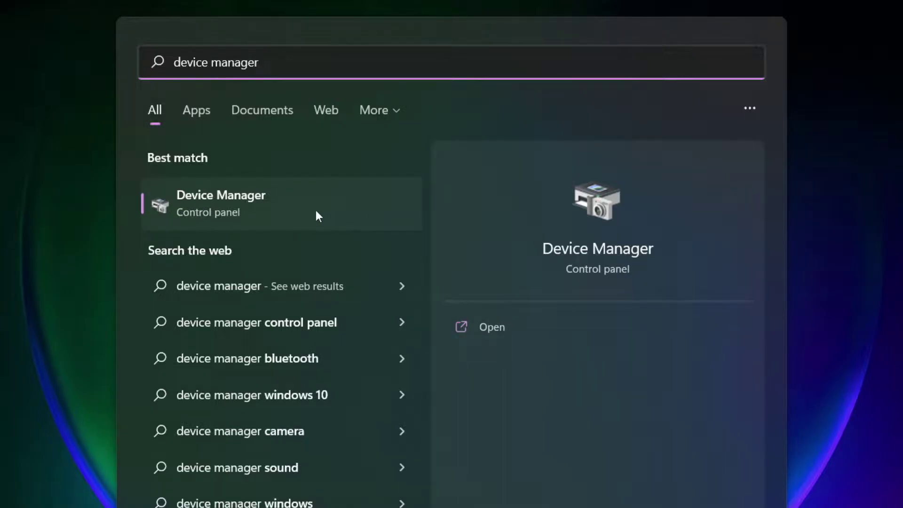
click(332, 210)
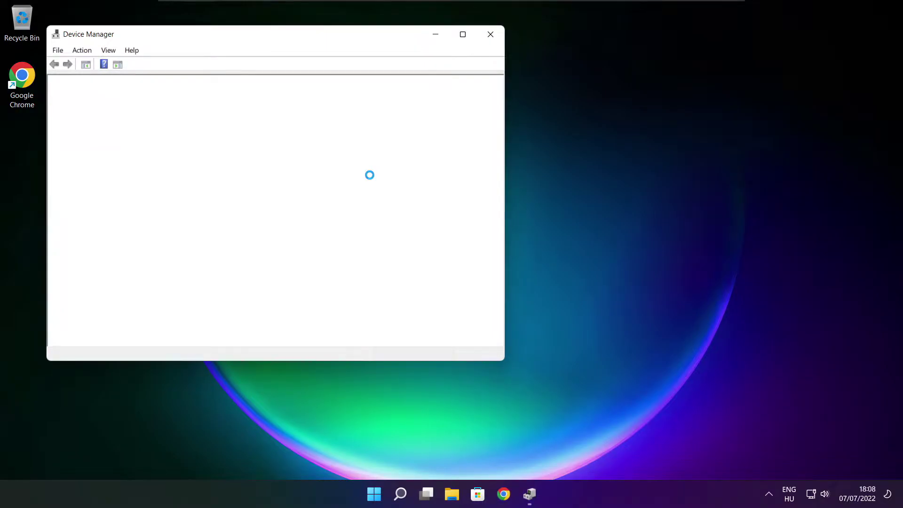
click(462, 35)
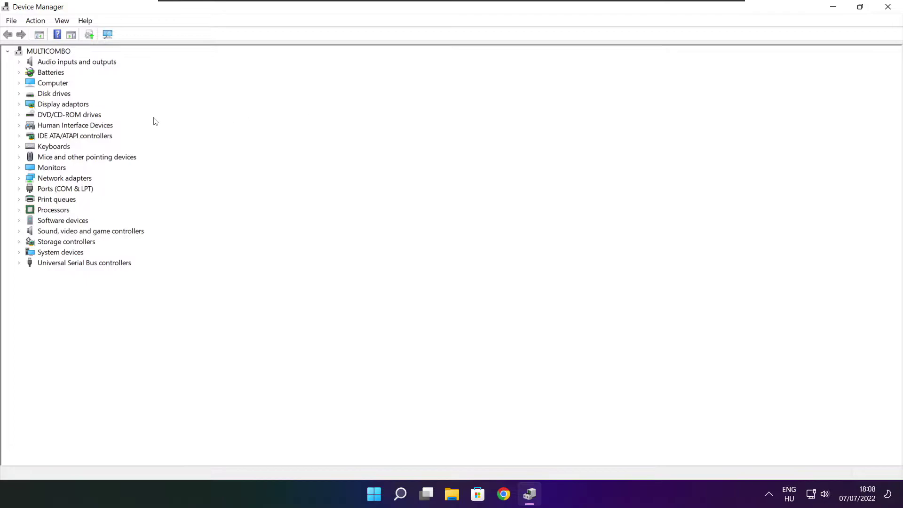
Step: Run an automatic driver update search for the VMware SVGA 3D display adaptor and close the update wizard
click(27, 105)
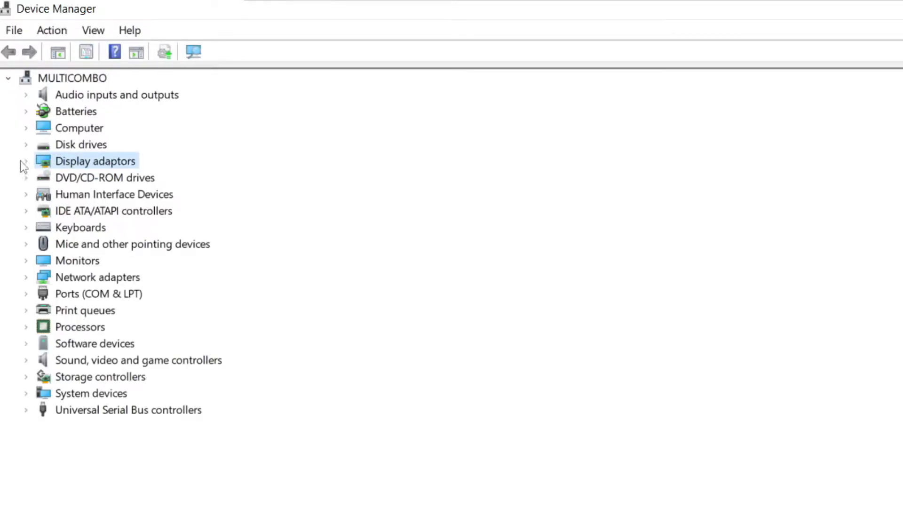
click(26, 162)
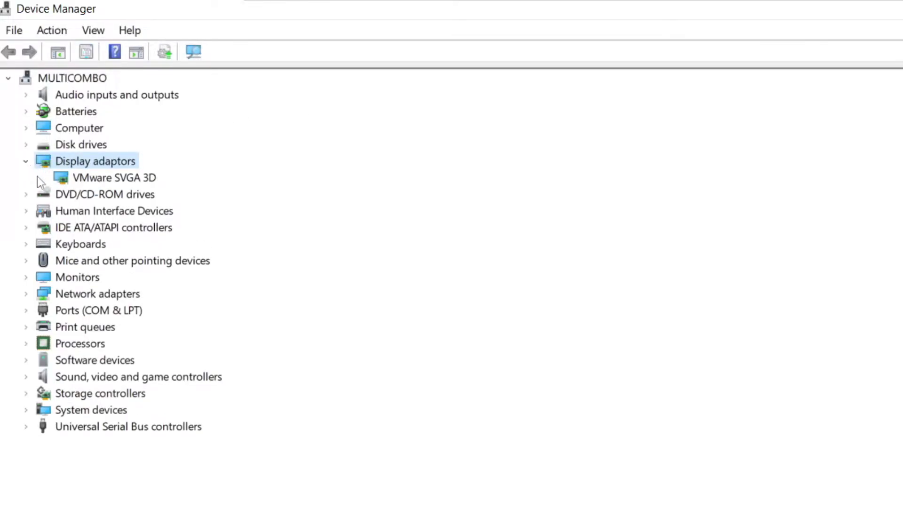
click(131, 179)
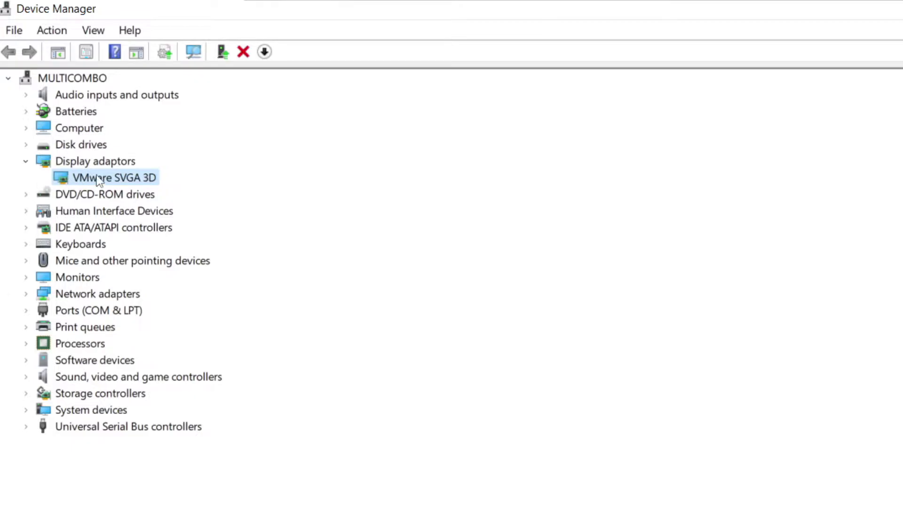
right_click(98, 180)
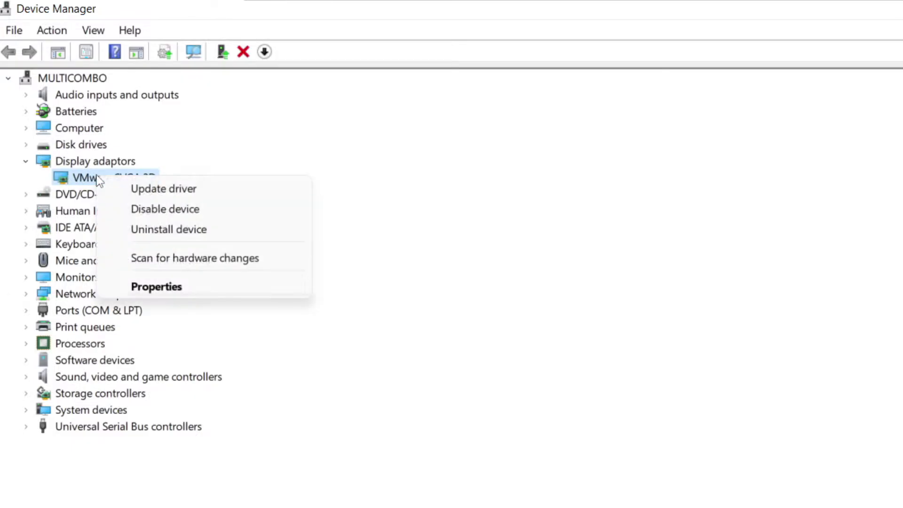
click(200, 190)
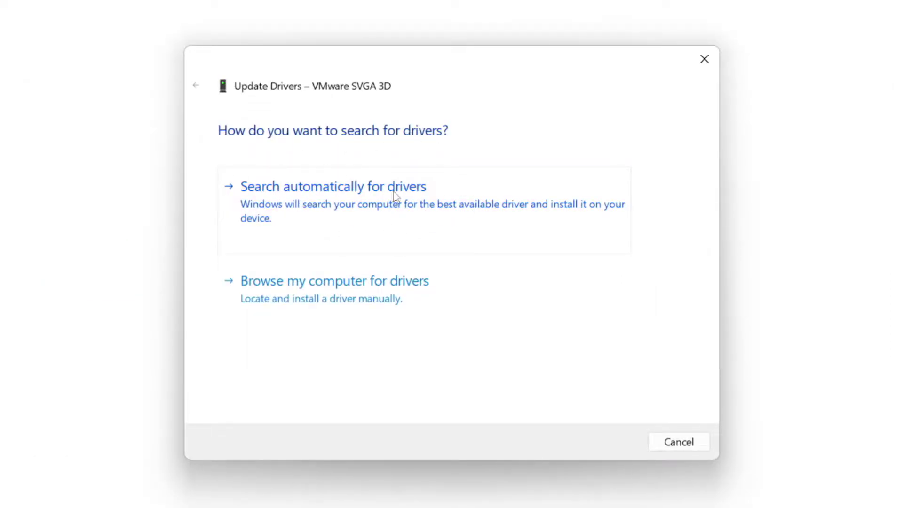
click(396, 212)
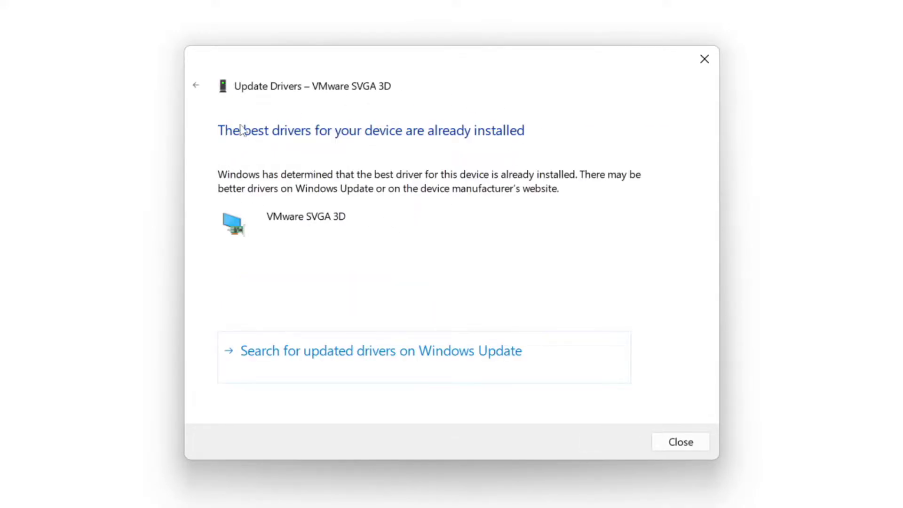
click(679, 443)
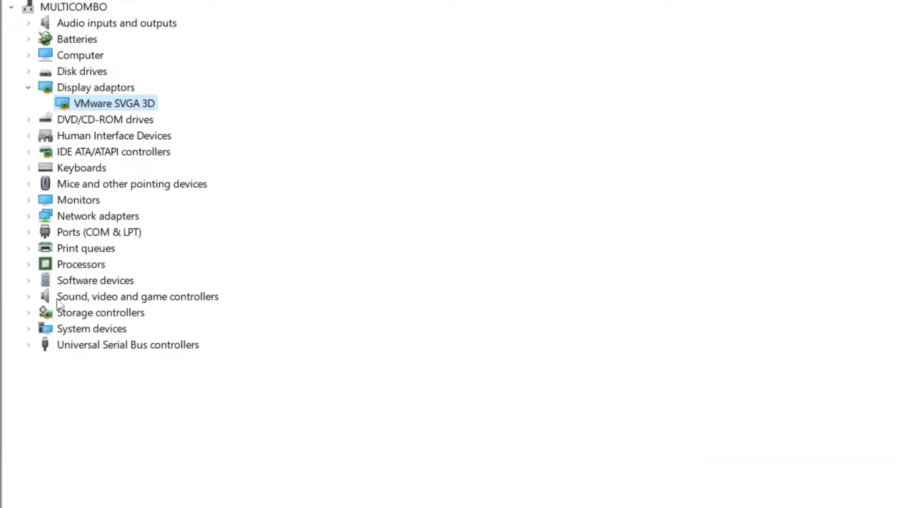
Step: Run an automatic driver update search for the High Definition Audio Device, then close the wizard and Device Manager
click(58, 300)
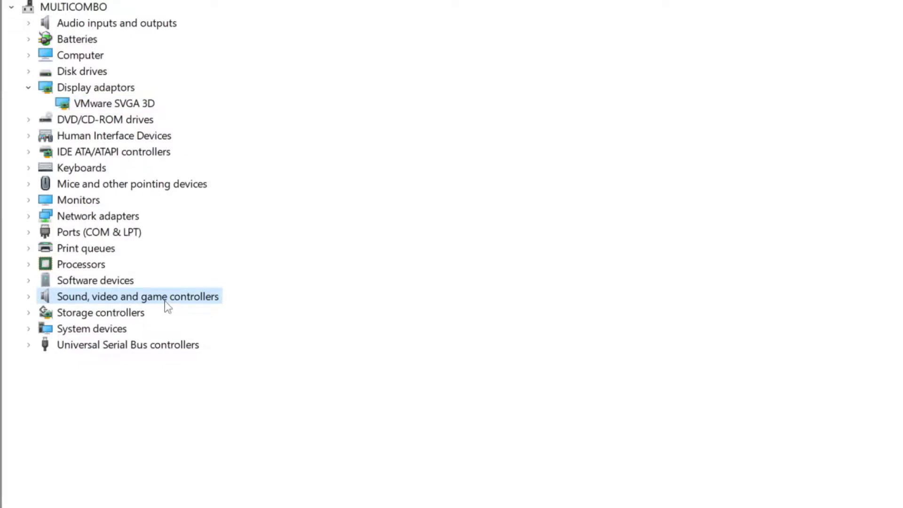
click(29, 298)
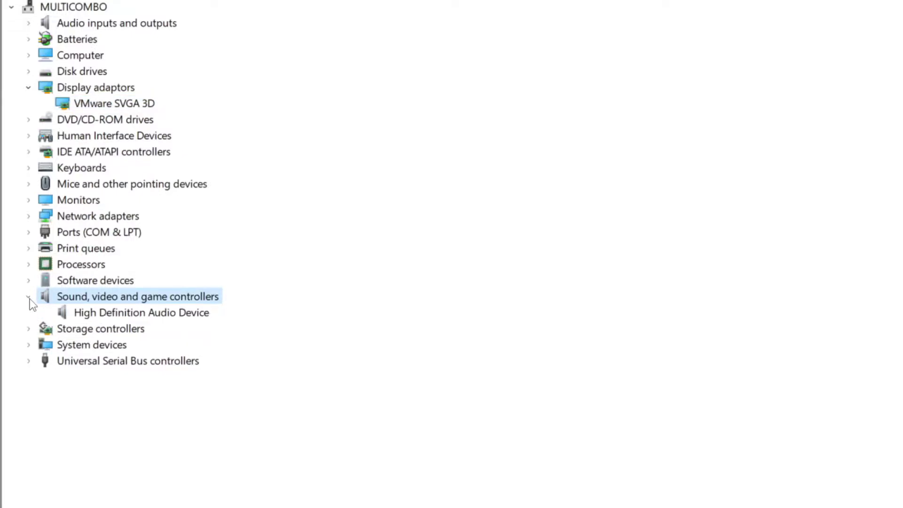
click(149, 315)
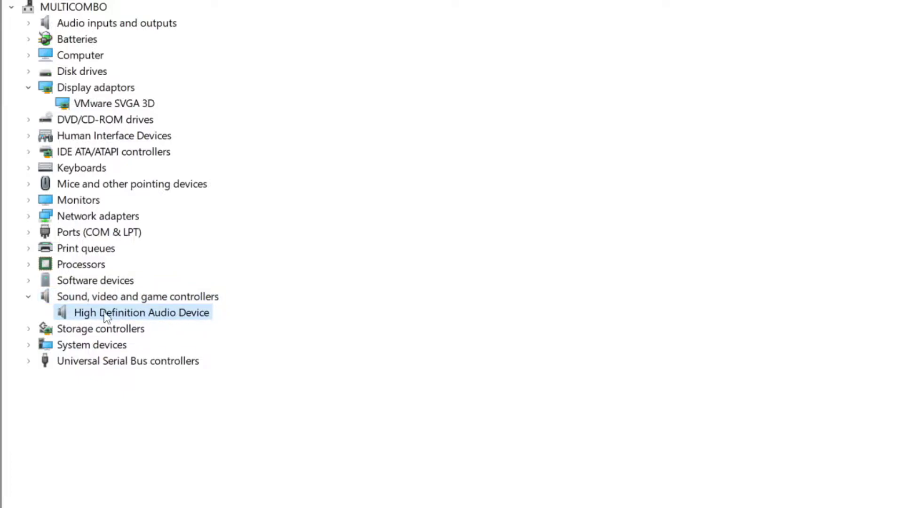
right_click(132, 314)
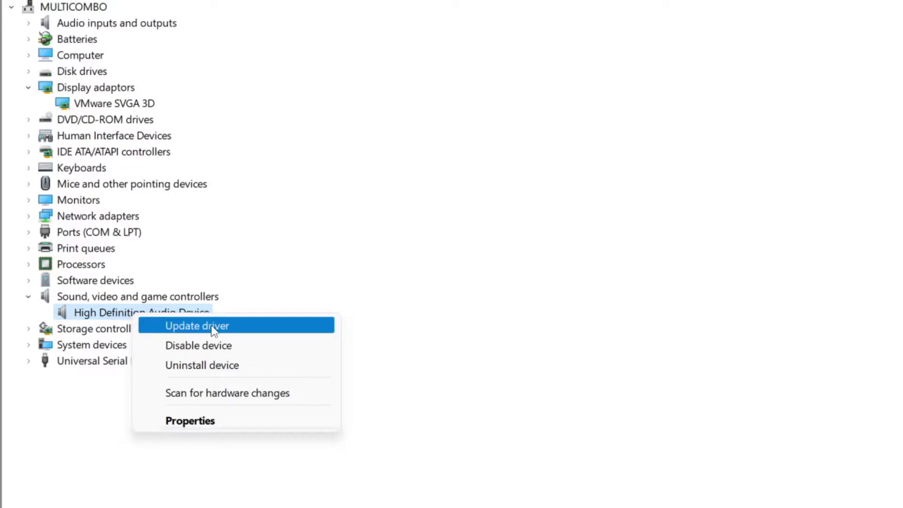
click(268, 333)
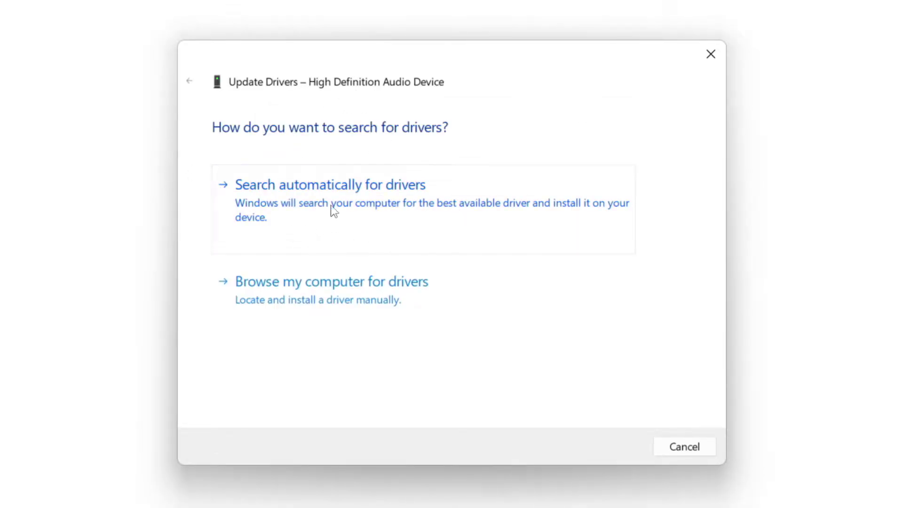
click(359, 202)
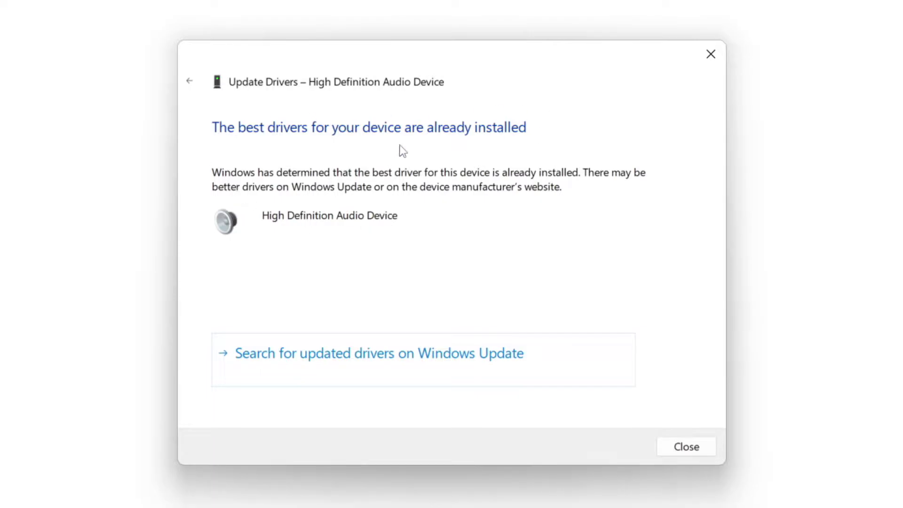
click(688, 447)
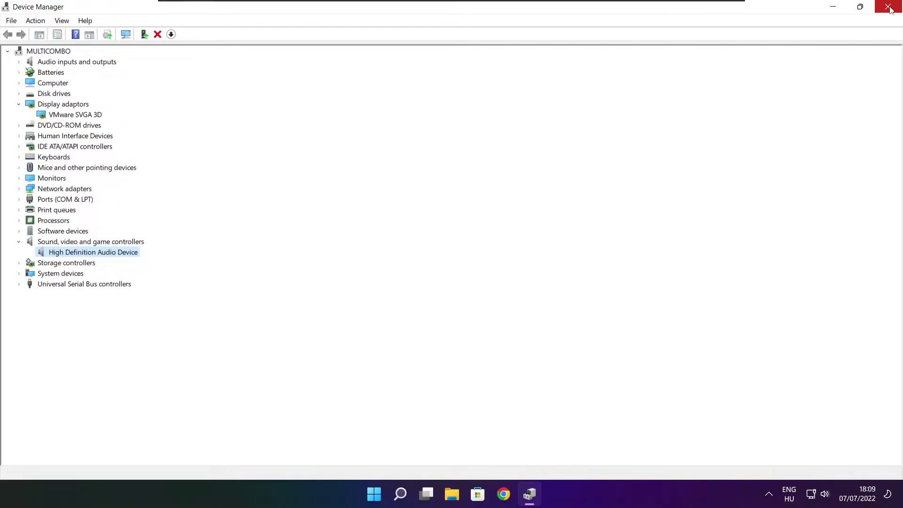
click(889, 8)
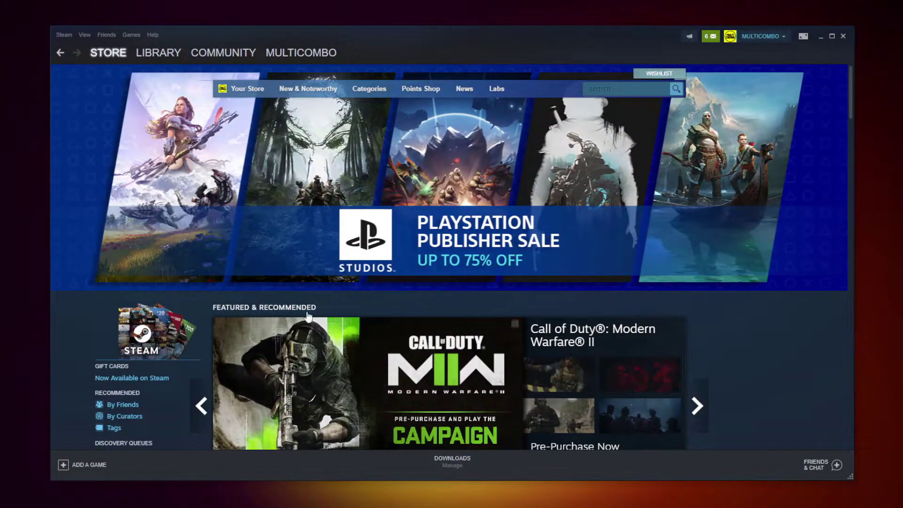
Step: Switch to Steam and verify the integrity of the local files of the favorite game in the library
mouse_move(166, 67)
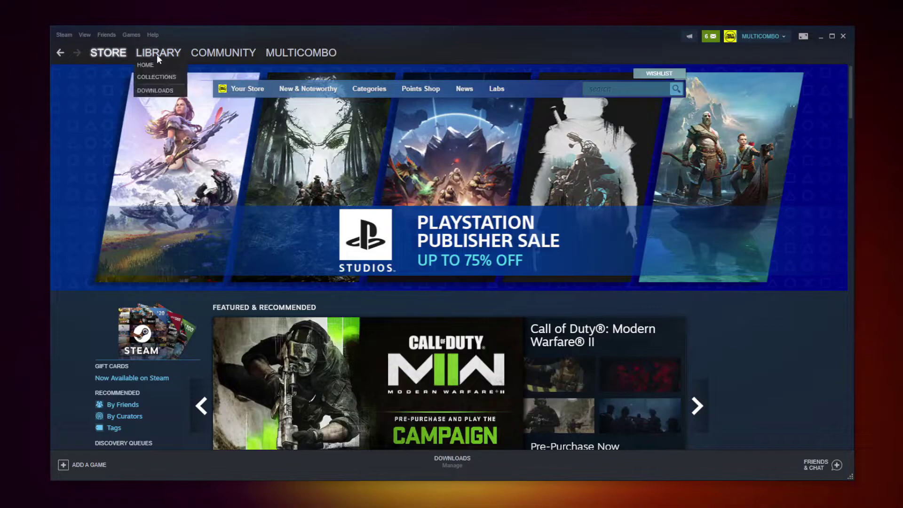
click(155, 53)
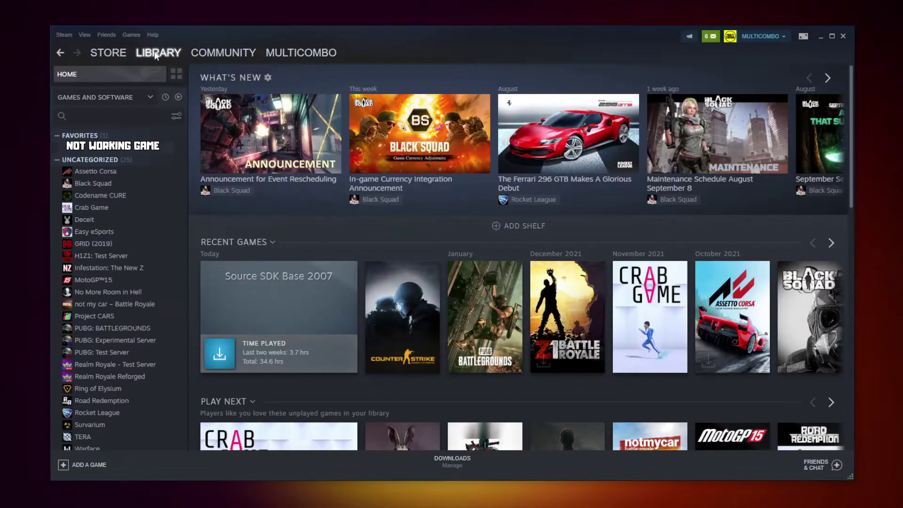
right_click(168, 150)
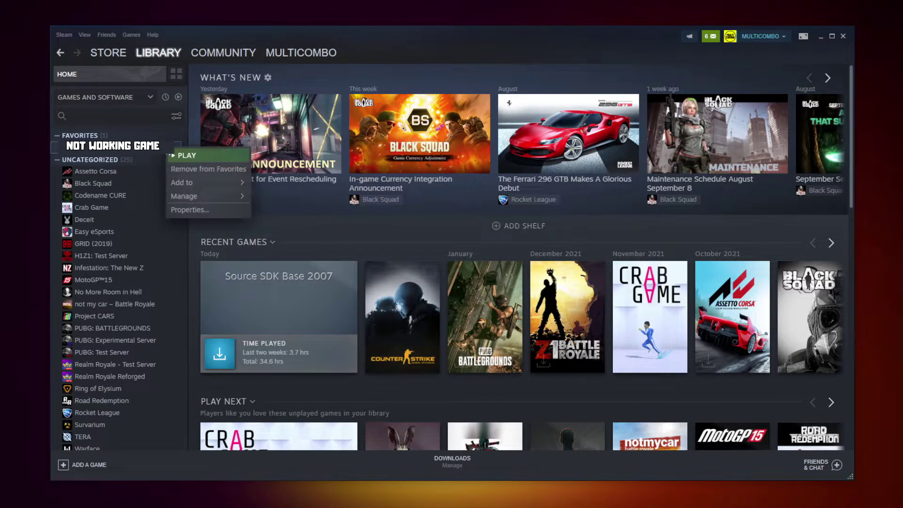
click(201, 209)
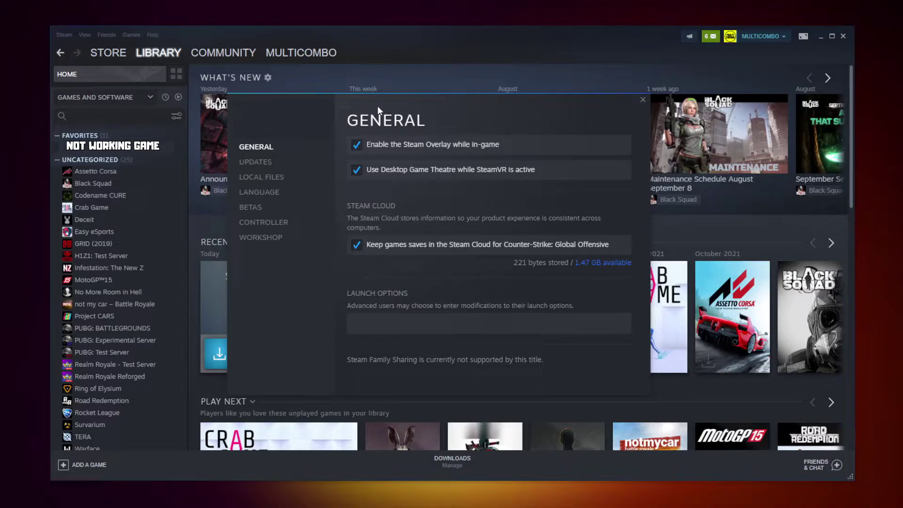
click(264, 178)
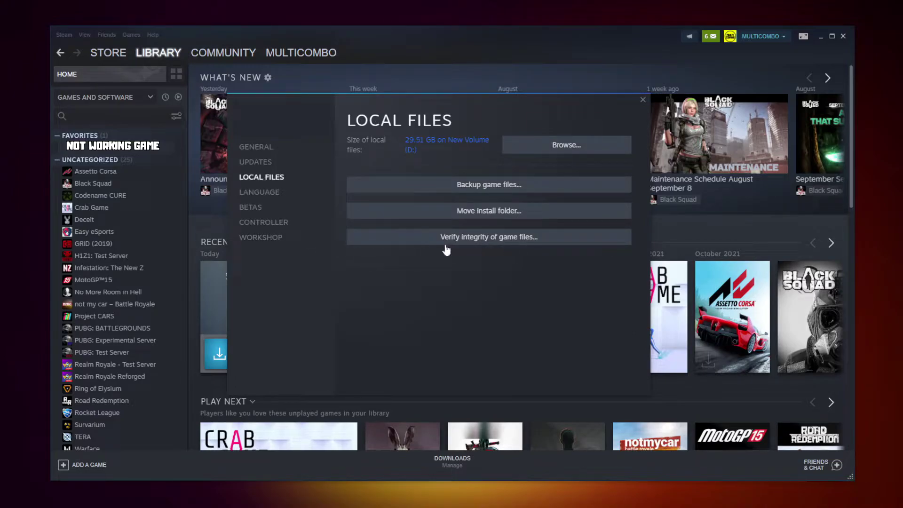
click(492, 240)
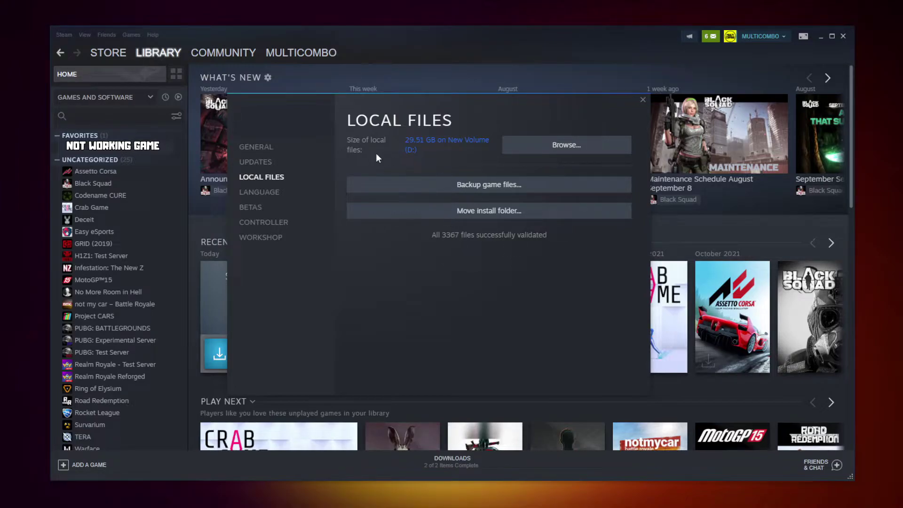
Step: Browse to the game's local install folder and open the properties of its application file
click(567, 151)
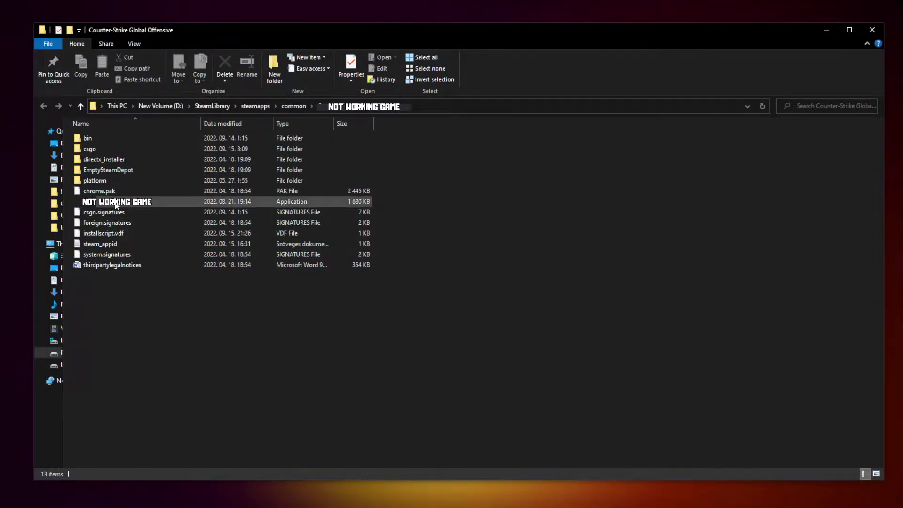
click(211, 205)
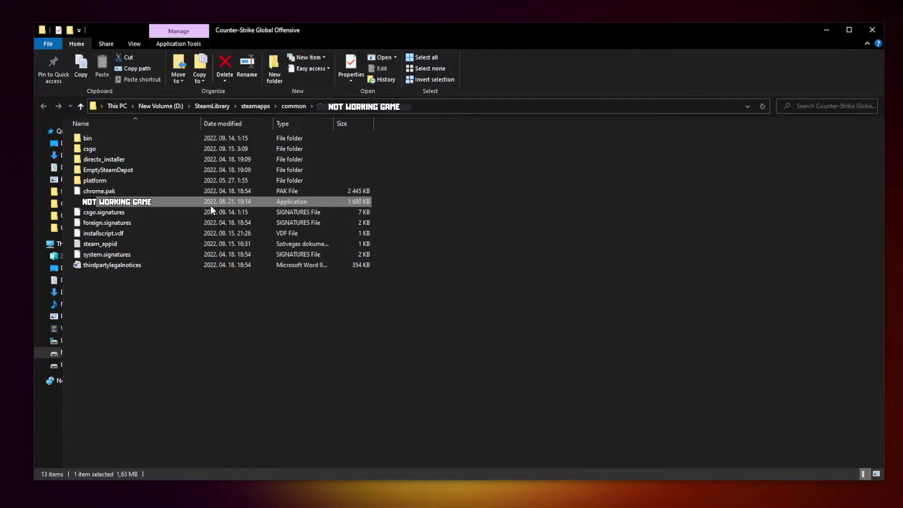
right_click(182, 206)
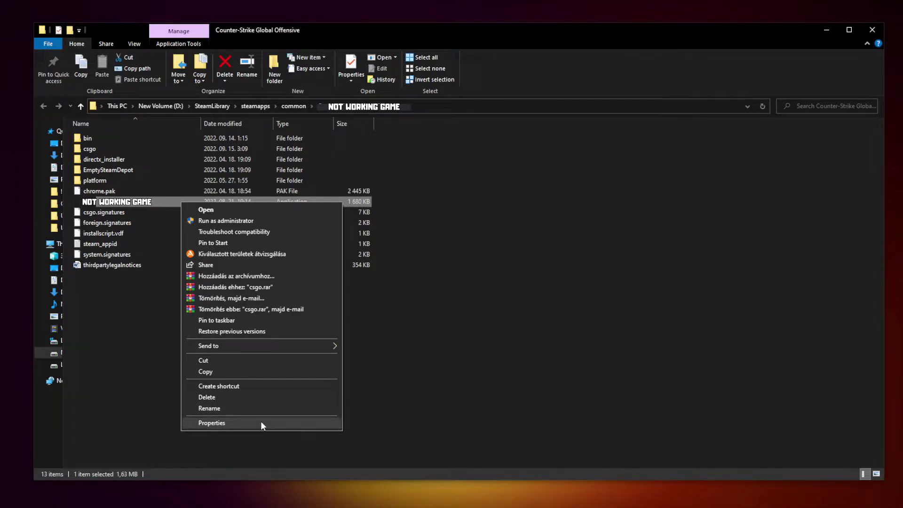
click(260, 422)
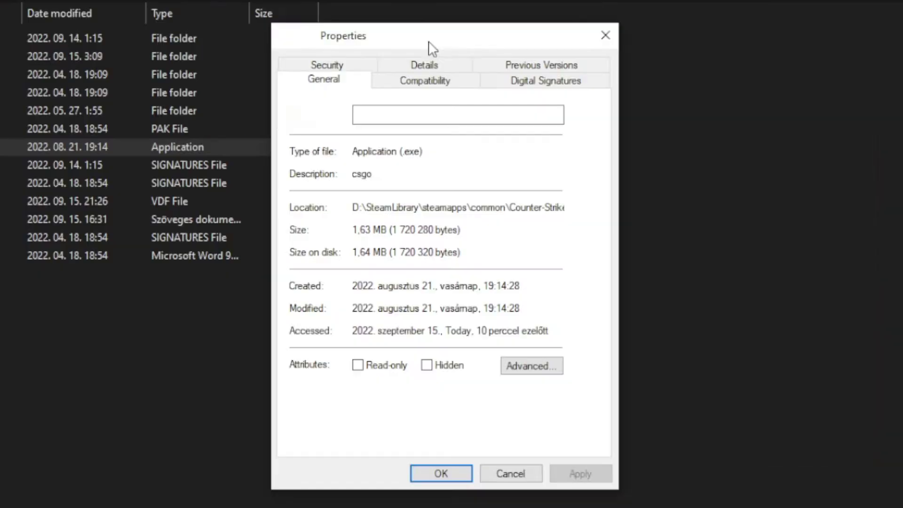
Step: Enable compatibility mode for the game's application and set it to Windows 8
click(435, 87)
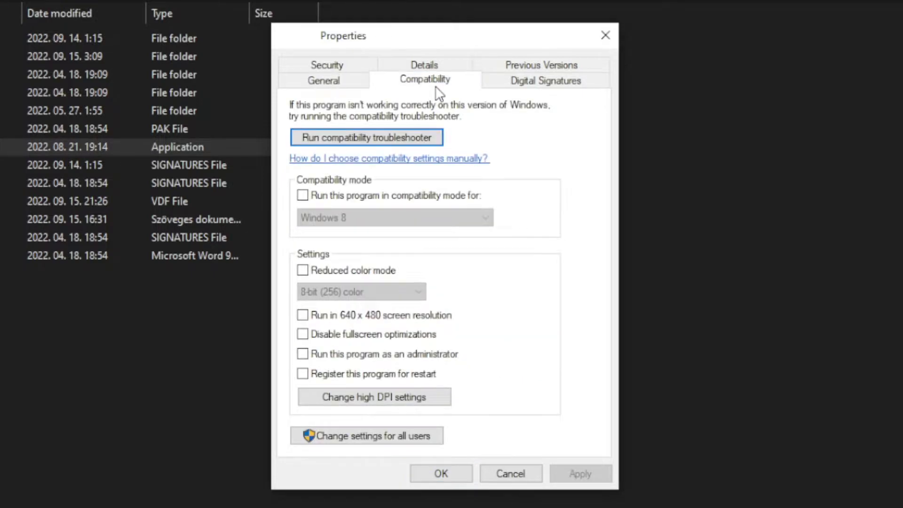
click(304, 196)
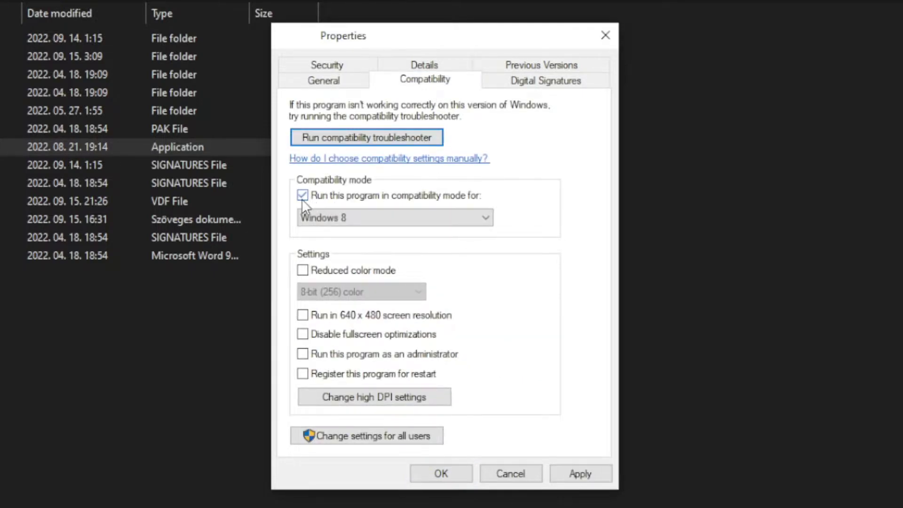
click(349, 214)
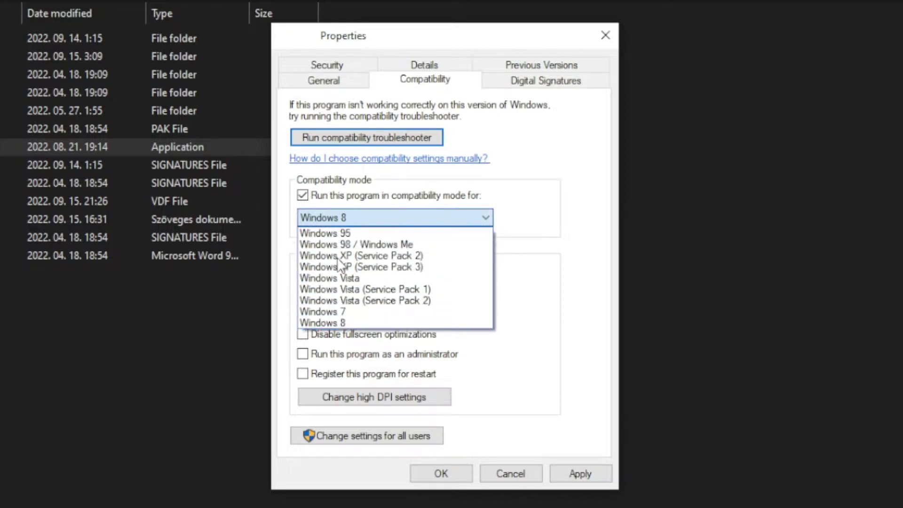
click(343, 323)
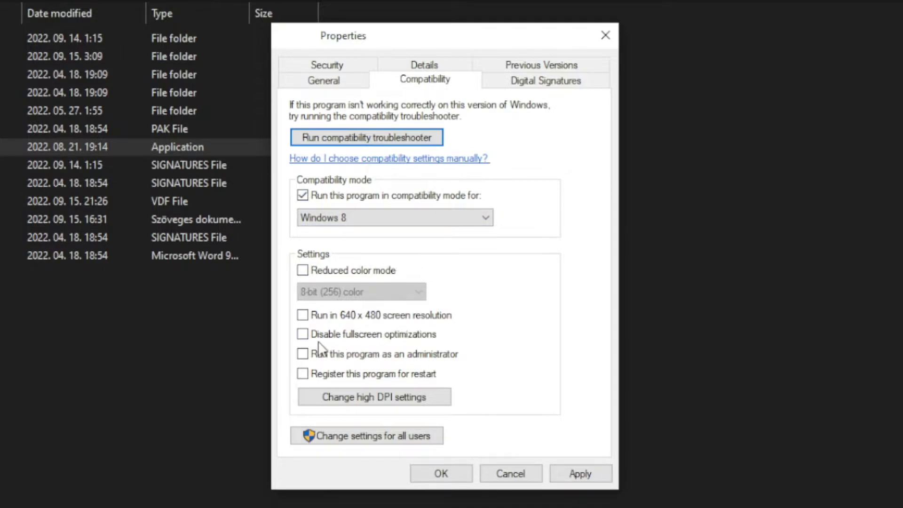
Step: Disable fullscreen optimizations for the game's application, set it to run as an administrator, and apply the properties
click(365, 338)
click(435, 356)
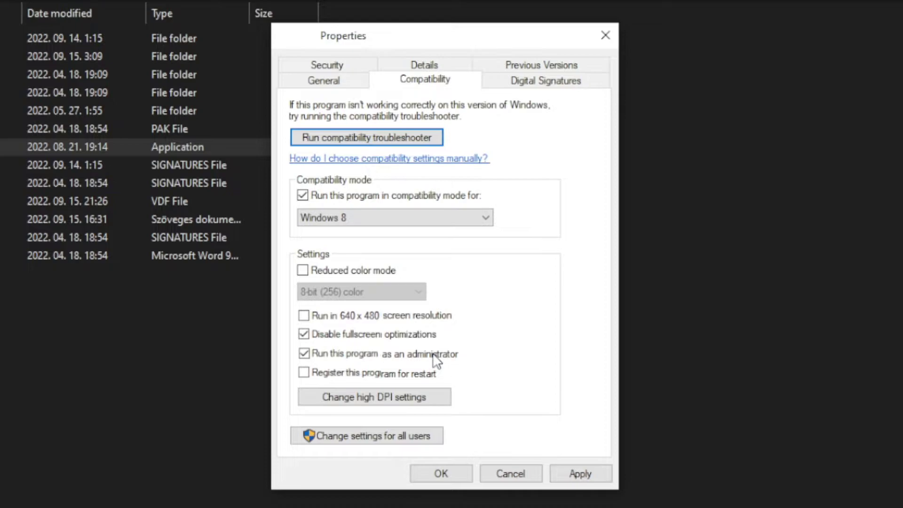
click(584, 474)
click(441, 475)
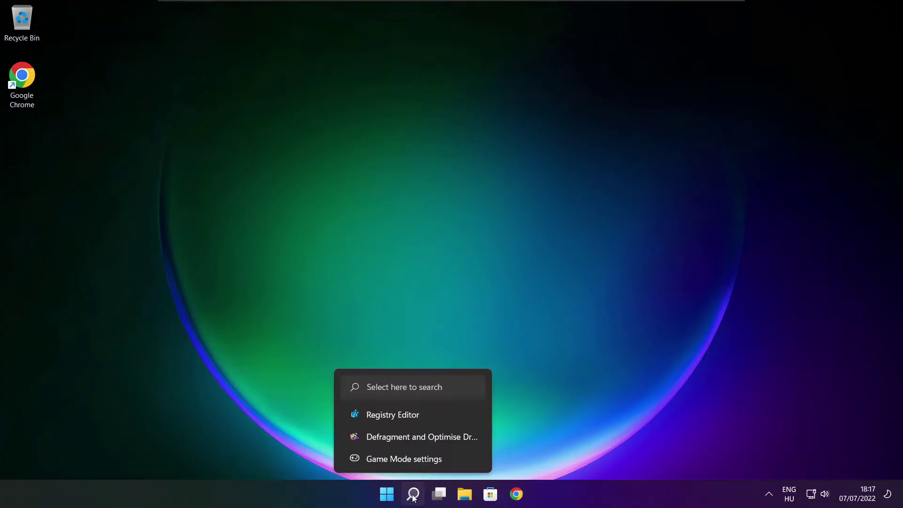
Step: Search Windows for "updates", run a check for updates in Windows Update, and close Settings
click(413, 493)
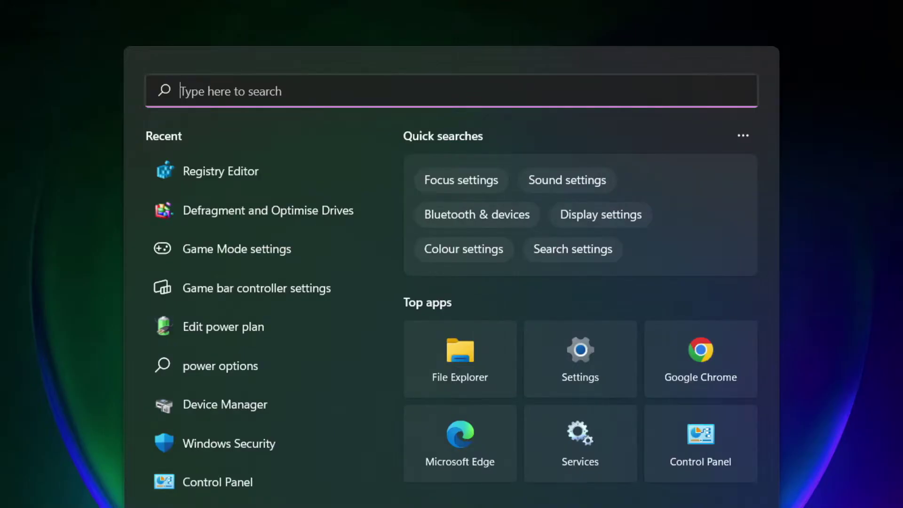
text(u)
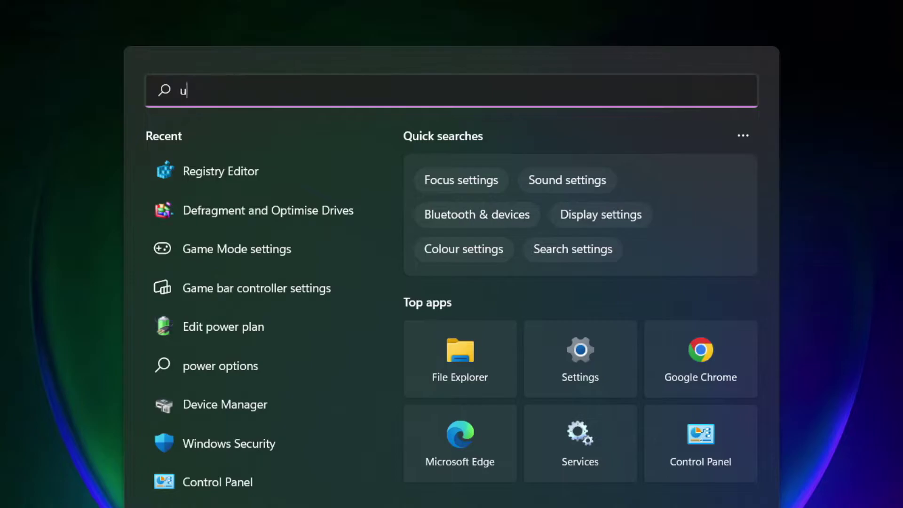
text(pdates)
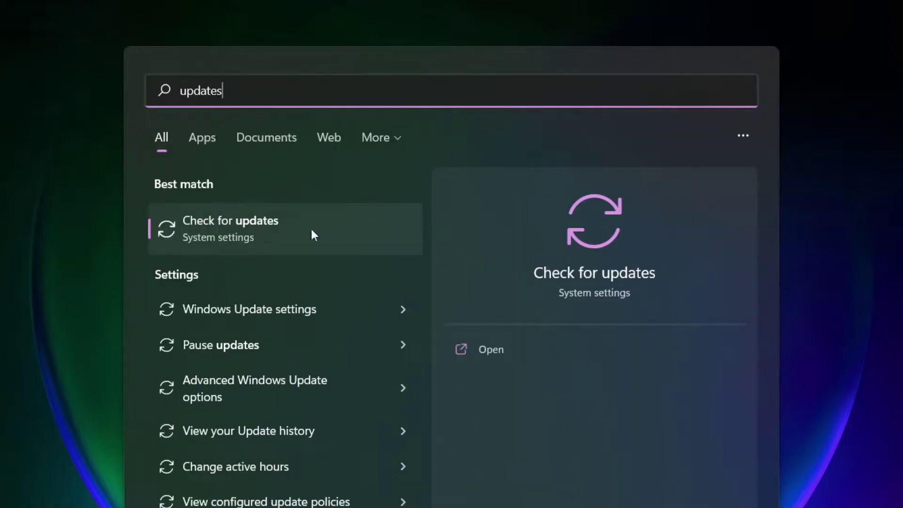
click(274, 235)
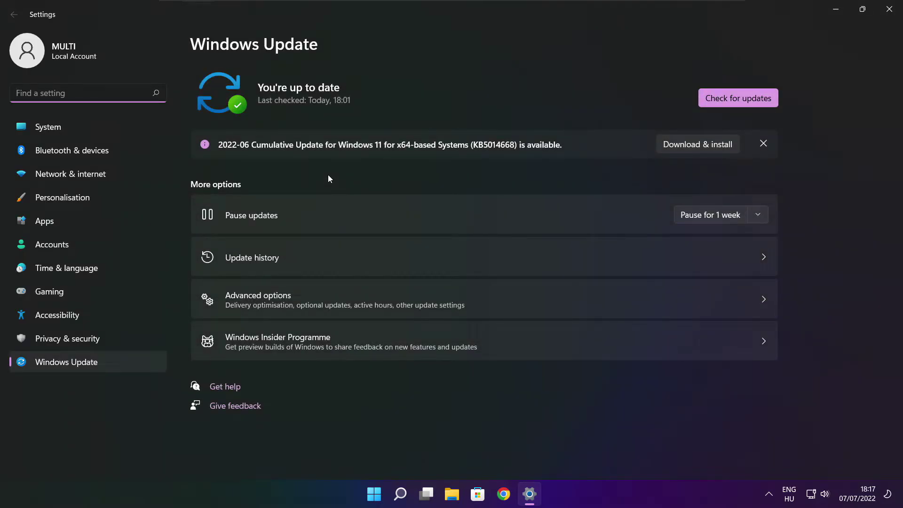
click(738, 99)
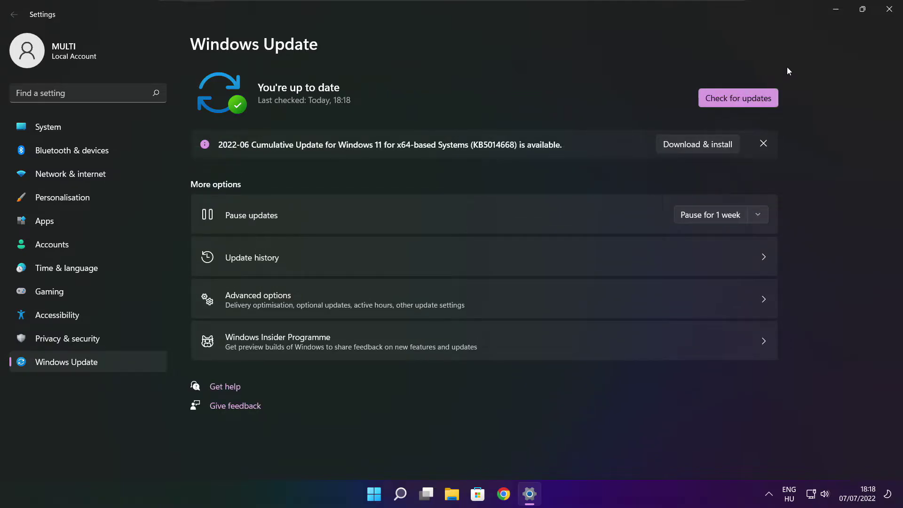
click(888, 14)
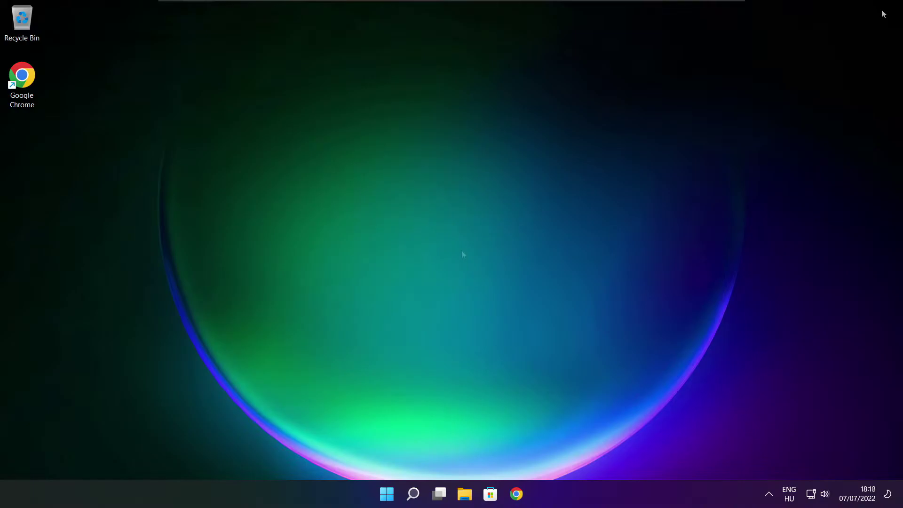
Step: Switch to Google Chrome and download the English DirectX End-User Runtime Web Installer from the Microsoft Download Center page
click(516, 494)
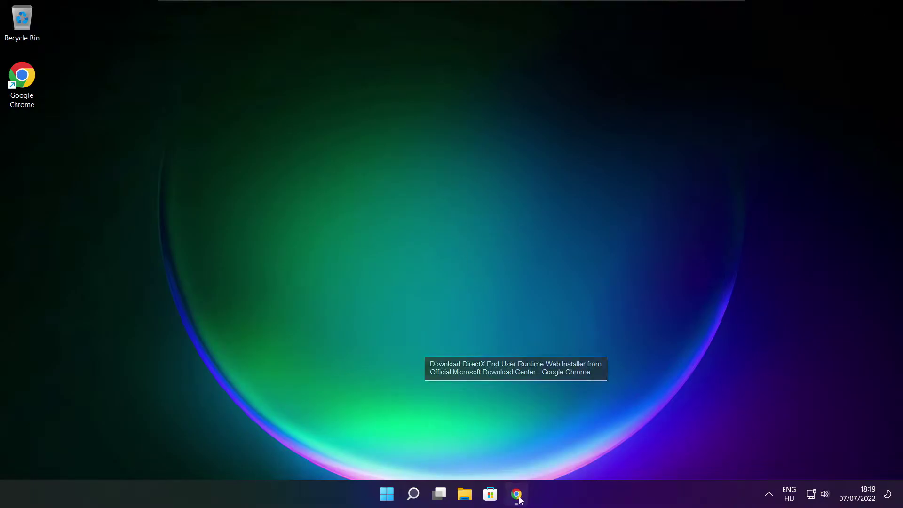
key(ctrl+l)
key(End)
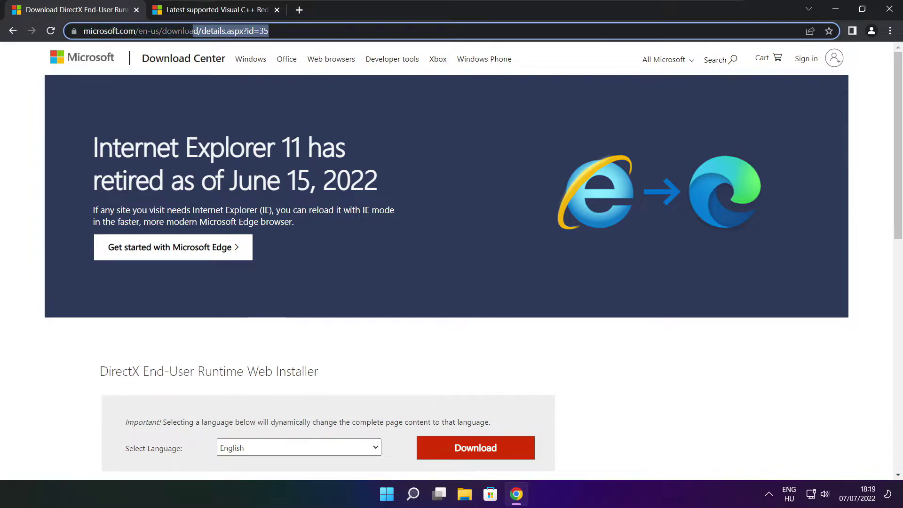
click(326, 342)
drag(898, 132, 898, 207)
drag(335, 194, 289, 193)
click(385, 200)
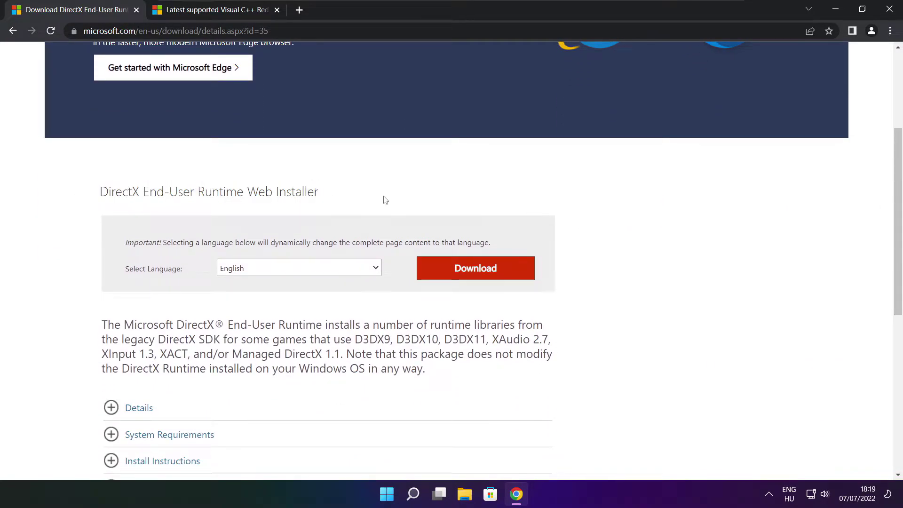
click(479, 270)
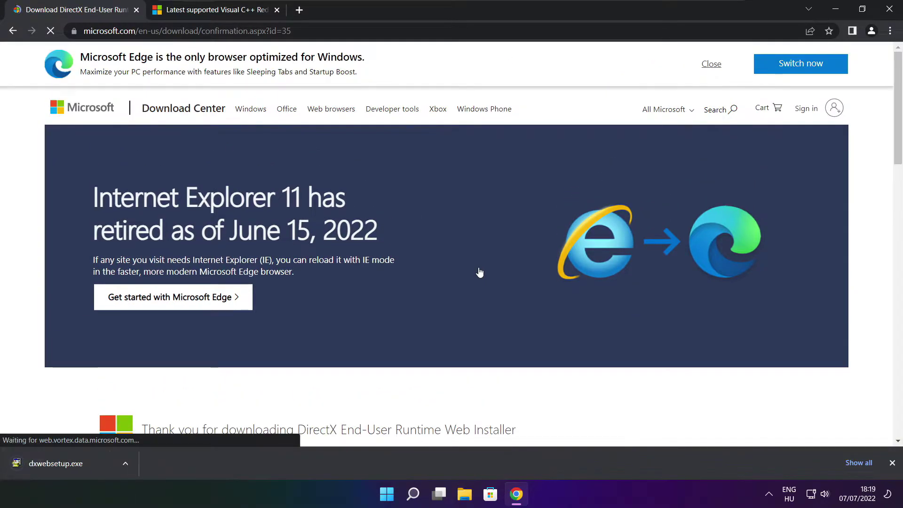
Step: Launch the downloaded dxwebsetup.exe and accept the DirectX license agreement to continue the setup
click(85, 464)
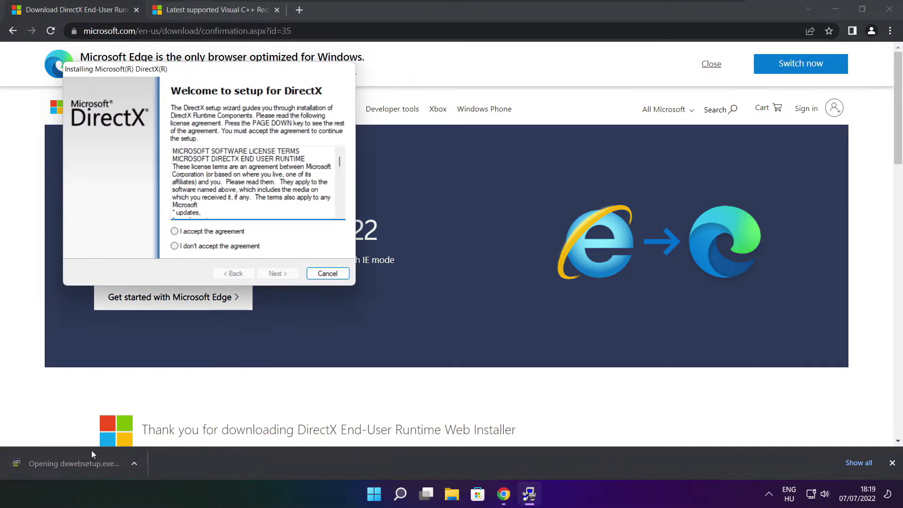
drag(223, 89, 430, 136)
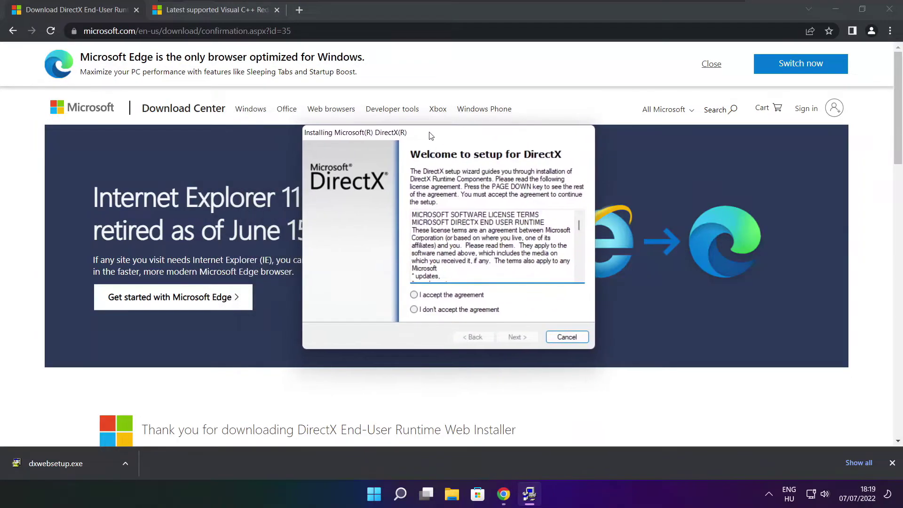
drag(579, 225, 578, 273)
click(419, 295)
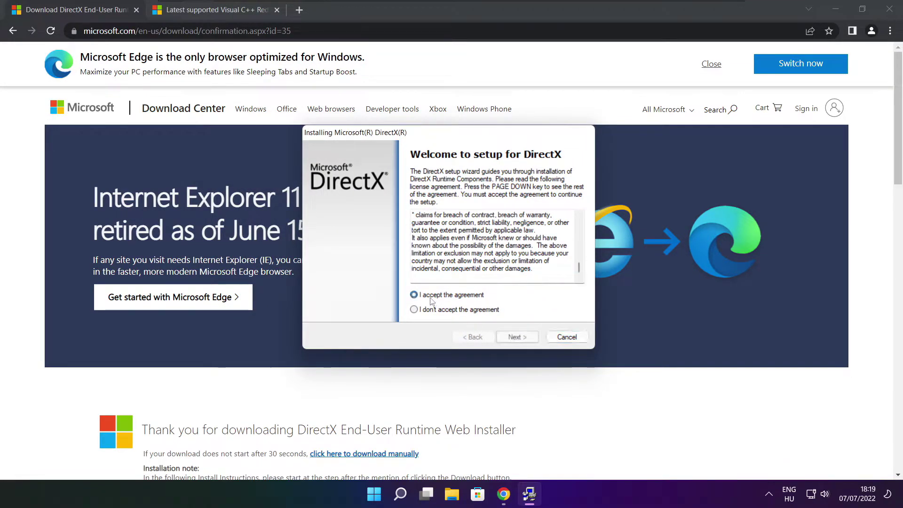
click(517, 338)
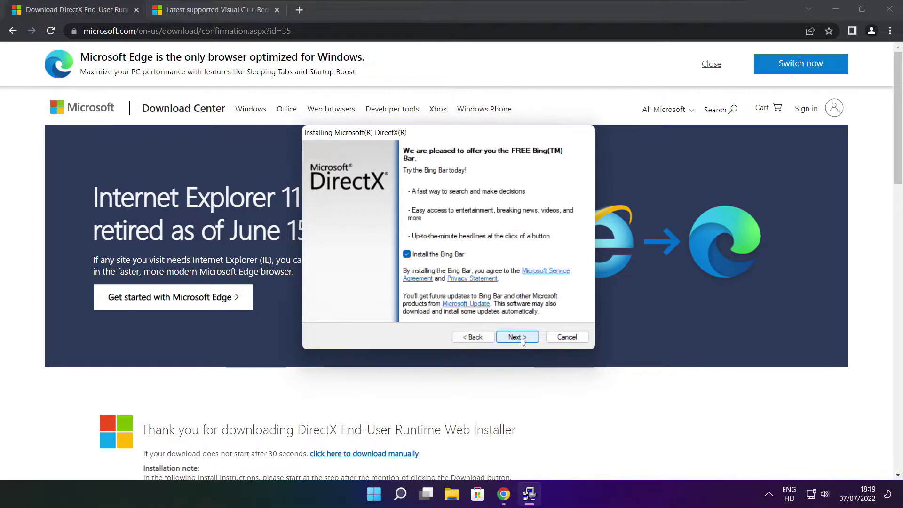
Step: Opt out of installing the Bing Bar, install the DirectX runtime components, and finish the setup
click(407, 254)
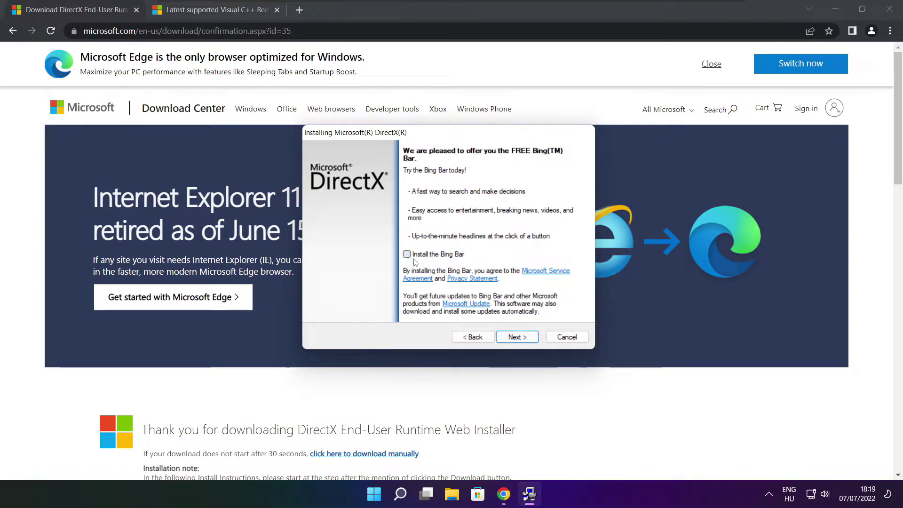
click(527, 336)
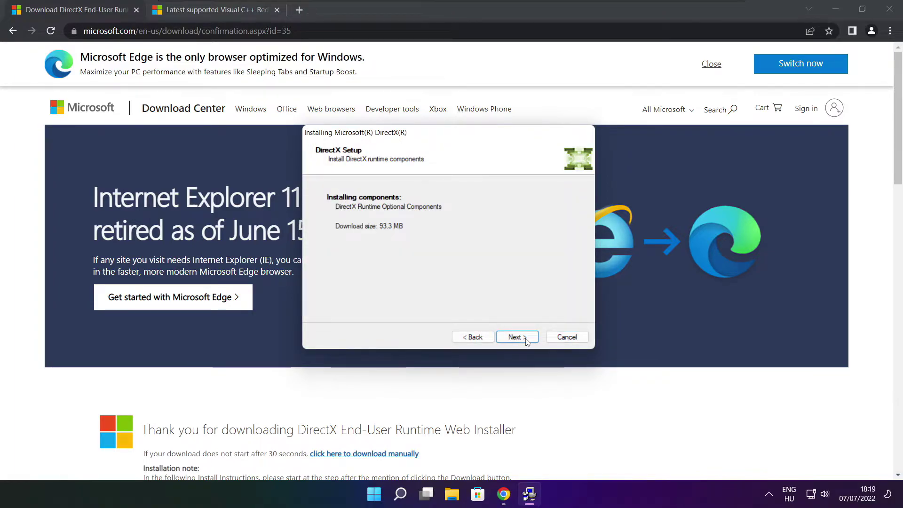
click(518, 337)
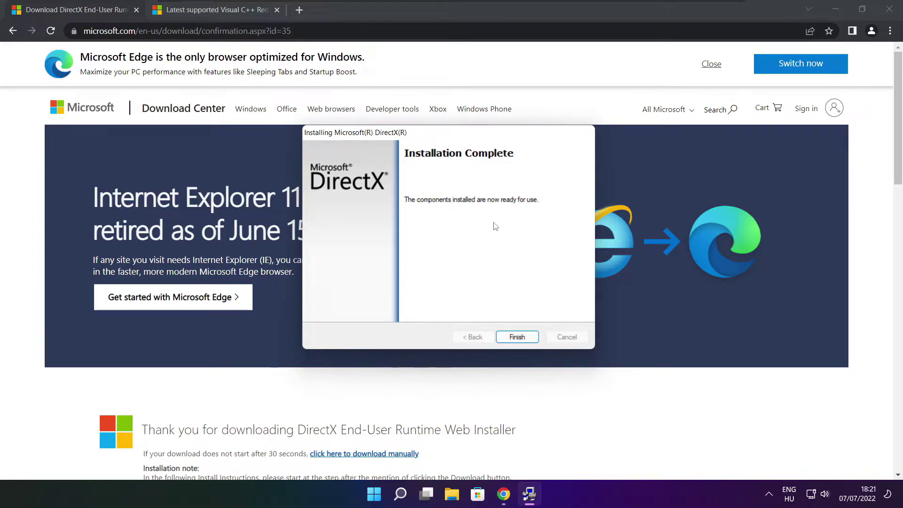
click(521, 336)
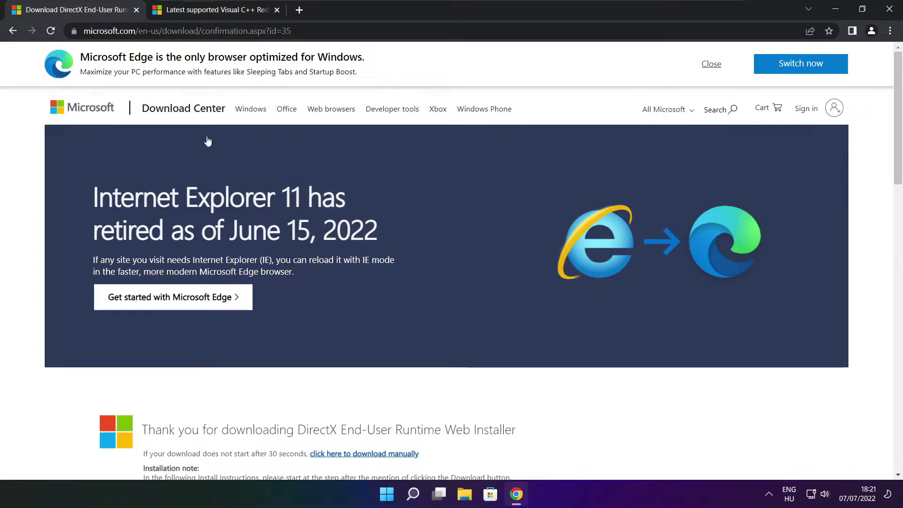
Step: Close the DirectX page and download the ARM64, X86 and X64 Visual C++ Redistributable installers for Visual Studio 2015, 2017, 2019 and 2022
click(136, 10)
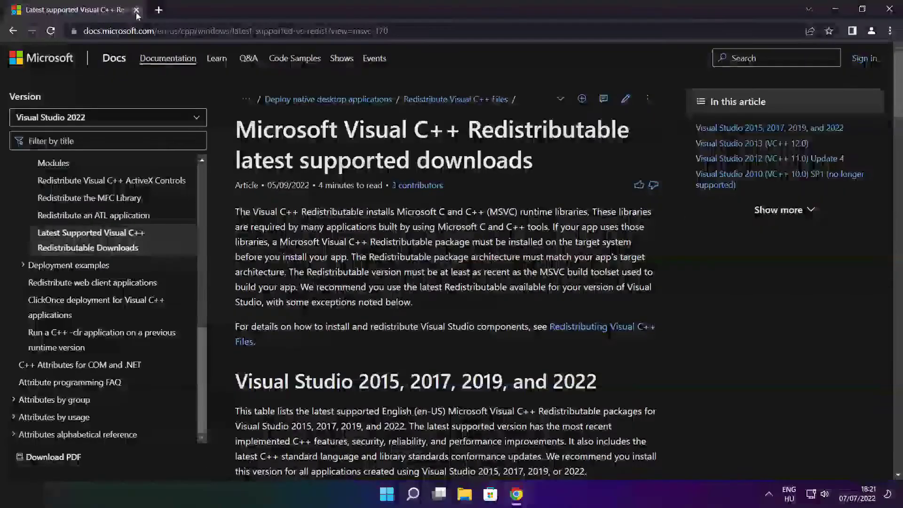
mouse_move(389, 31)
mouse_down()
mouse_move(96, 31)
mouse_move(389, 31)
mouse_up()
click(447, 58)
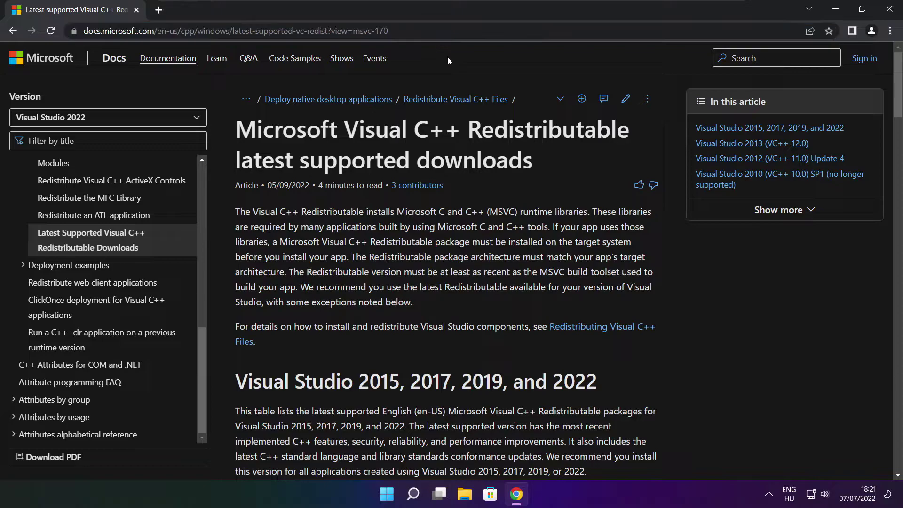
drag(898, 89, 898, 133)
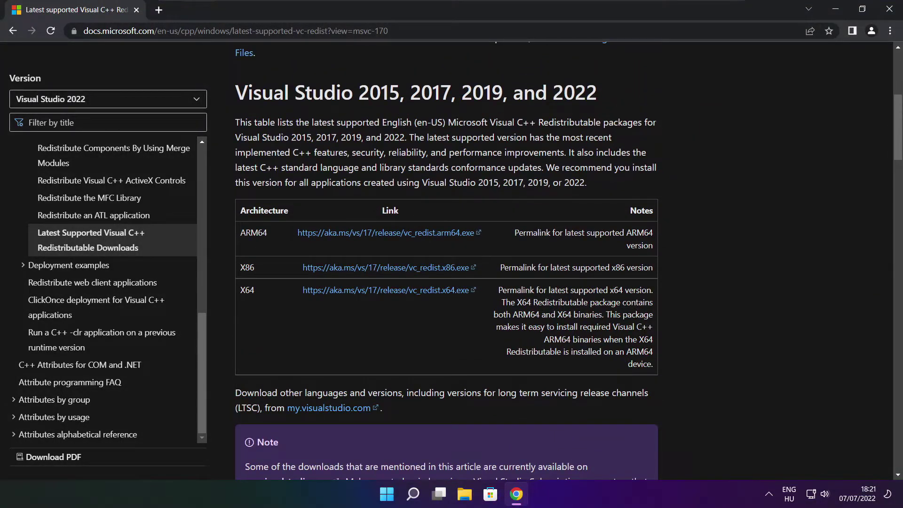
drag(239, 232, 606, 324)
click(606, 323)
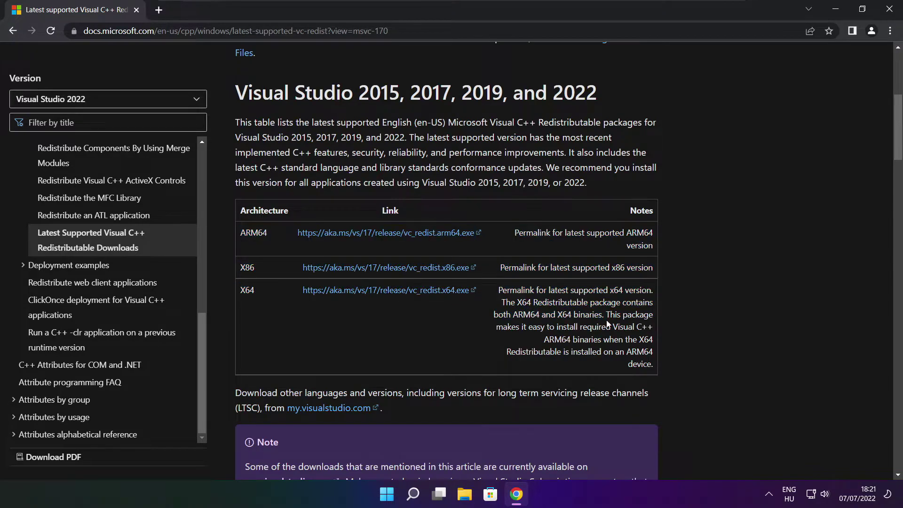
click(374, 233)
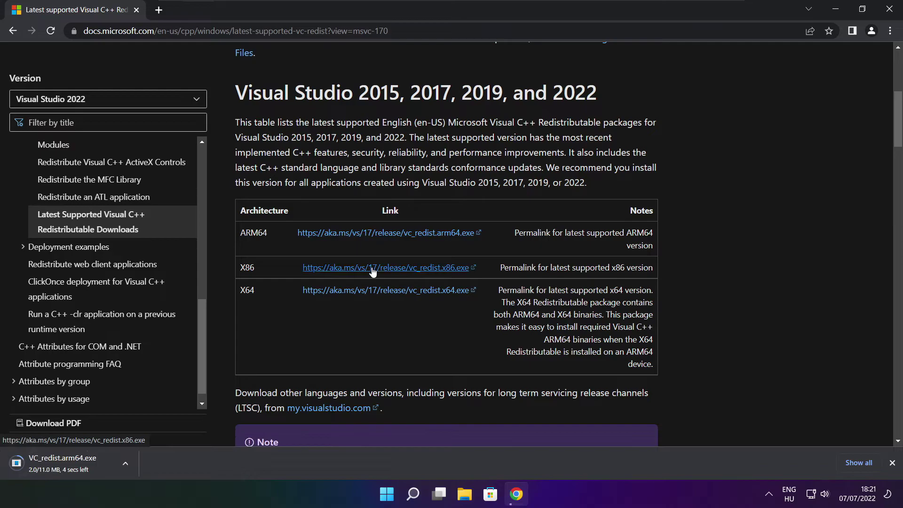
click(373, 268)
click(372, 290)
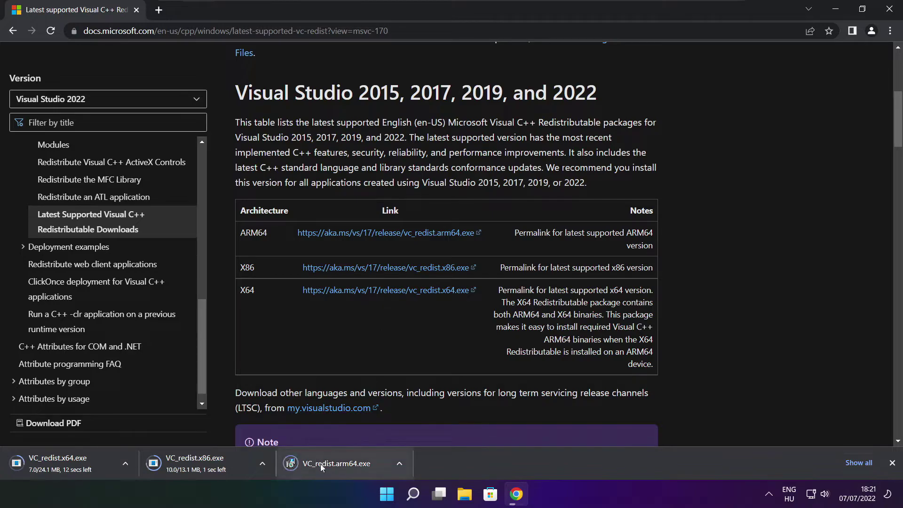
Step: Run VC_redist.arm64.exe, agree to the license terms, start the installation, and close the installer
click(343, 465)
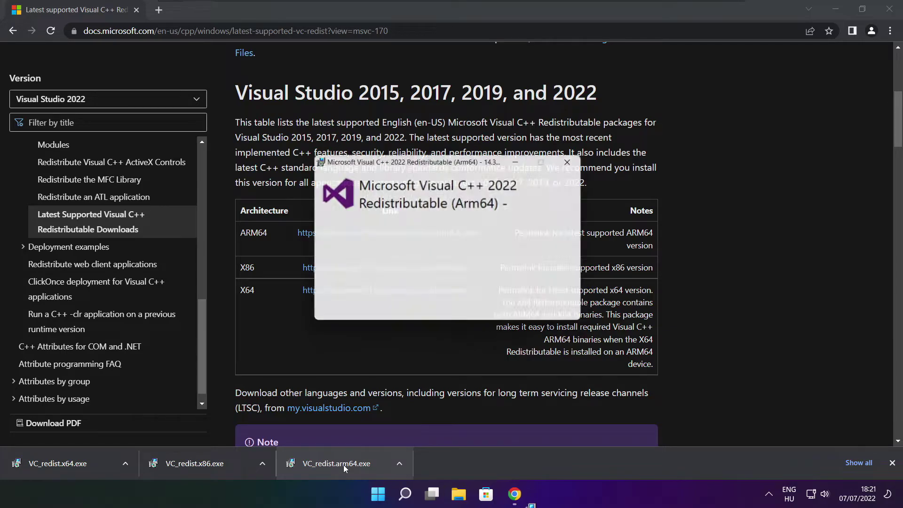
drag(580, 234, 580, 277)
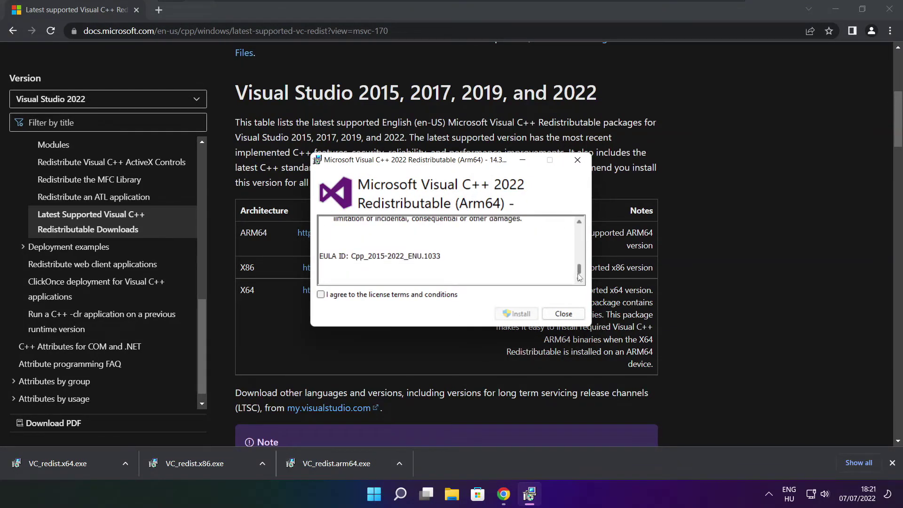
click(320, 295)
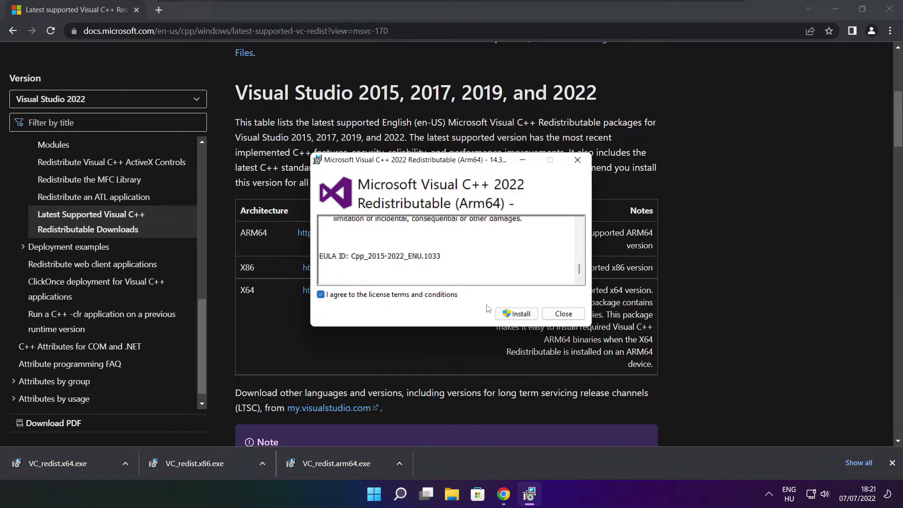
click(512, 318)
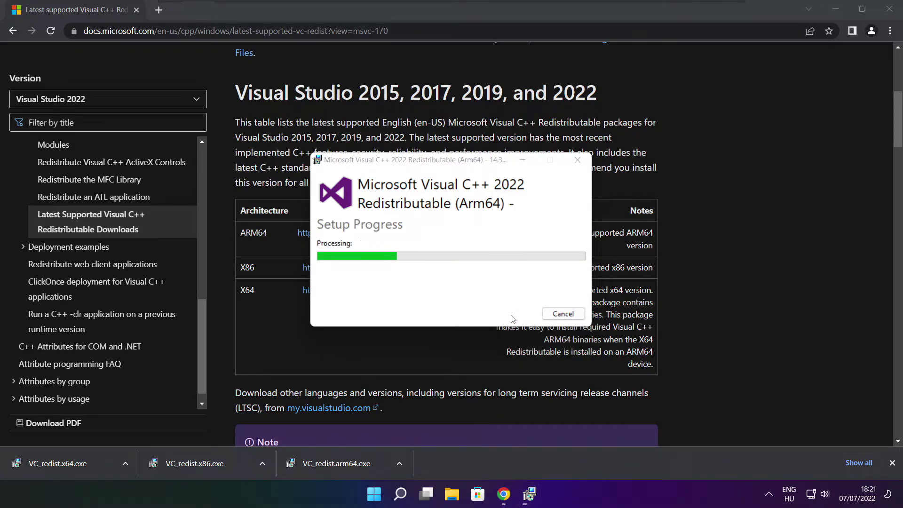
click(553, 318)
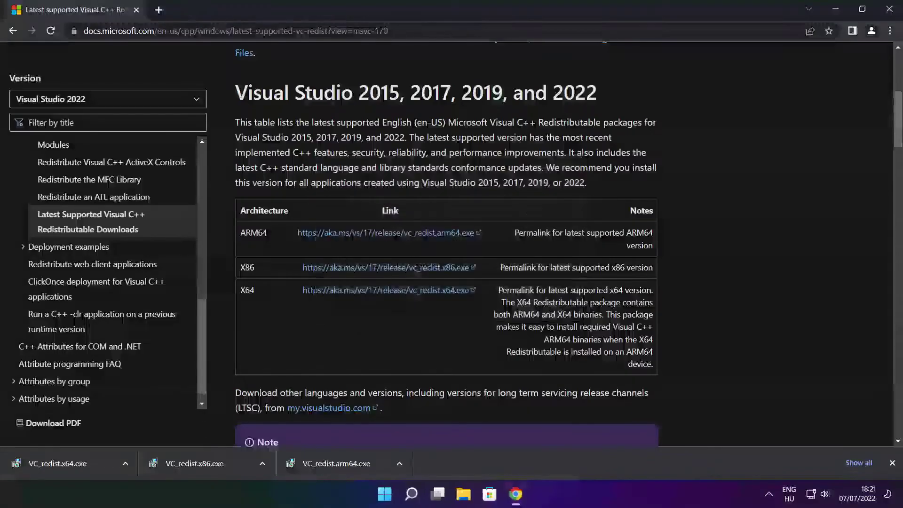
Step: Install the x86 Visual C++ Redistributable from VC_redist.x86.exe, agreeing to its license terms, and close the installer
click(213, 463)
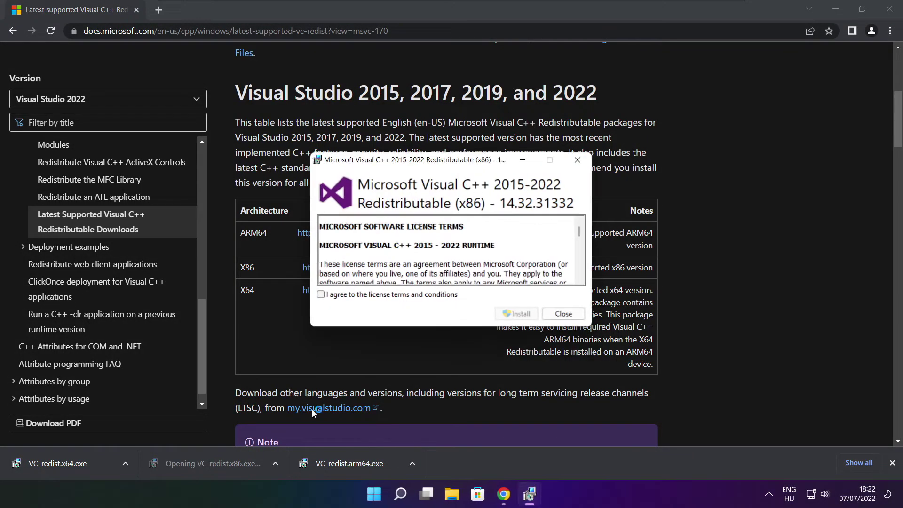
drag(581, 232, 581, 272)
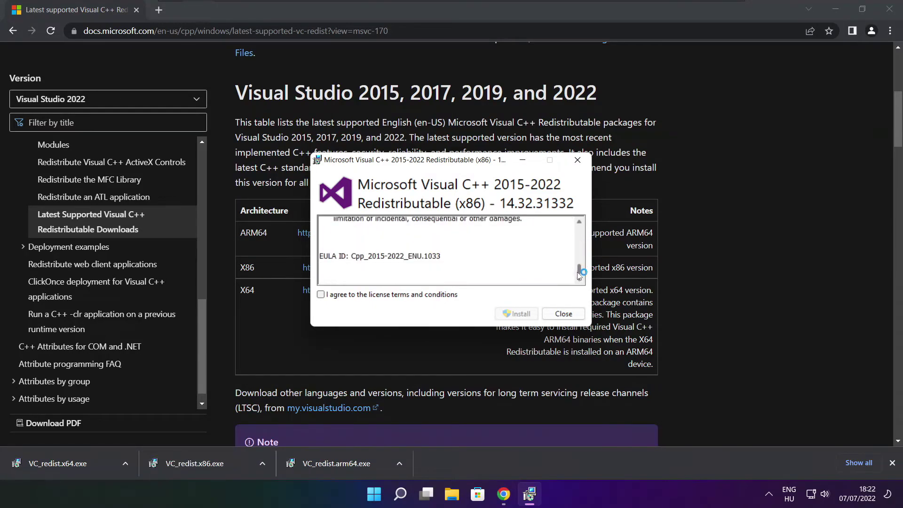
click(321, 294)
click(515, 314)
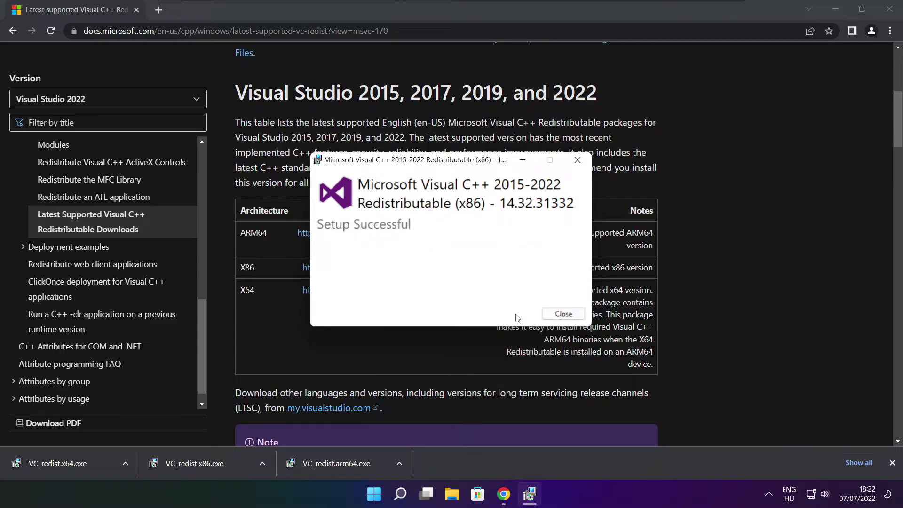
click(564, 314)
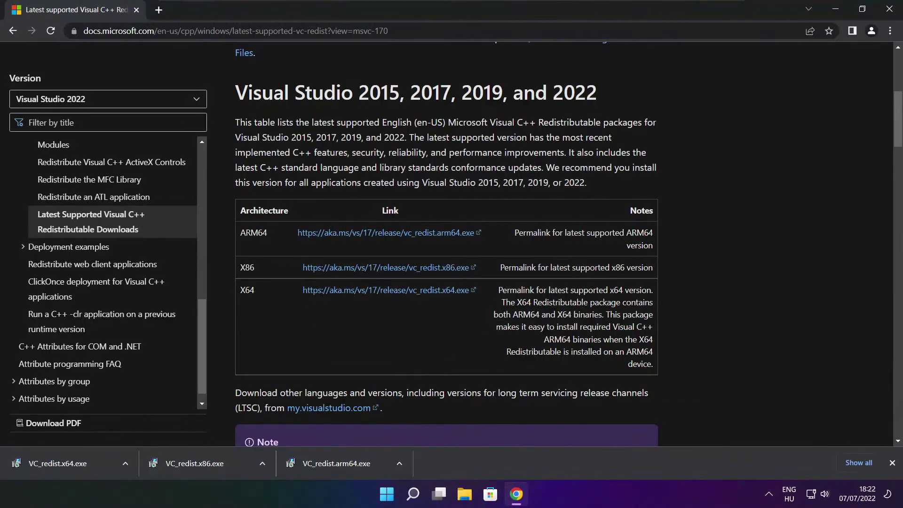
Step: Install the x64 Visual C++ Redistributable from VC_redist.x64.exe, agreeing to its license terms, and close the installer and the browser
click(76, 463)
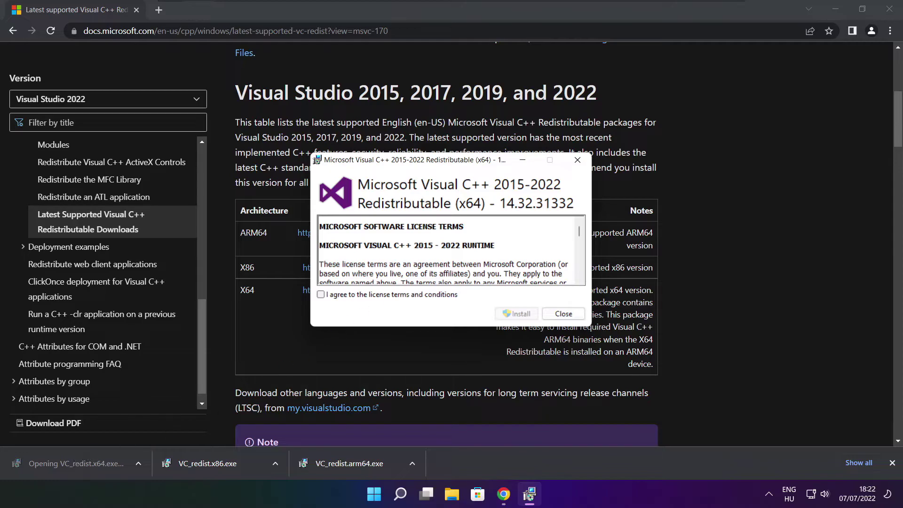
drag(579, 232, 579, 269)
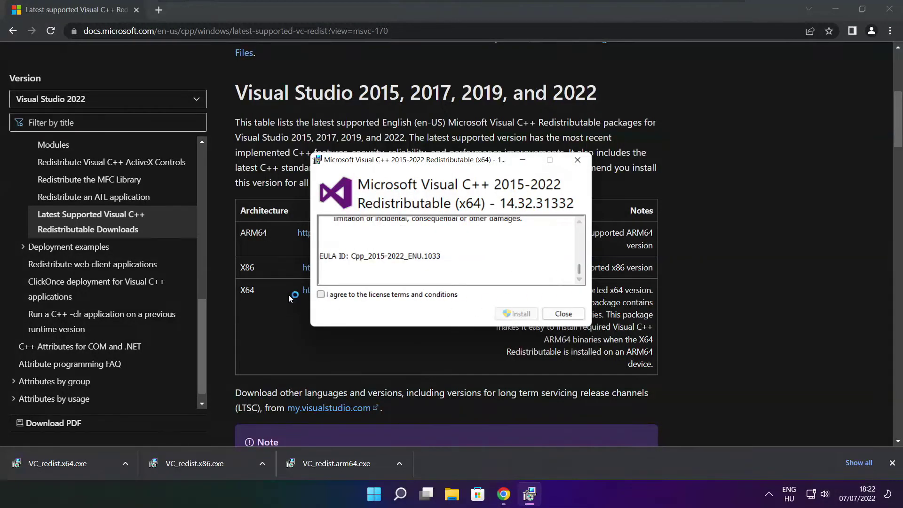
click(322, 295)
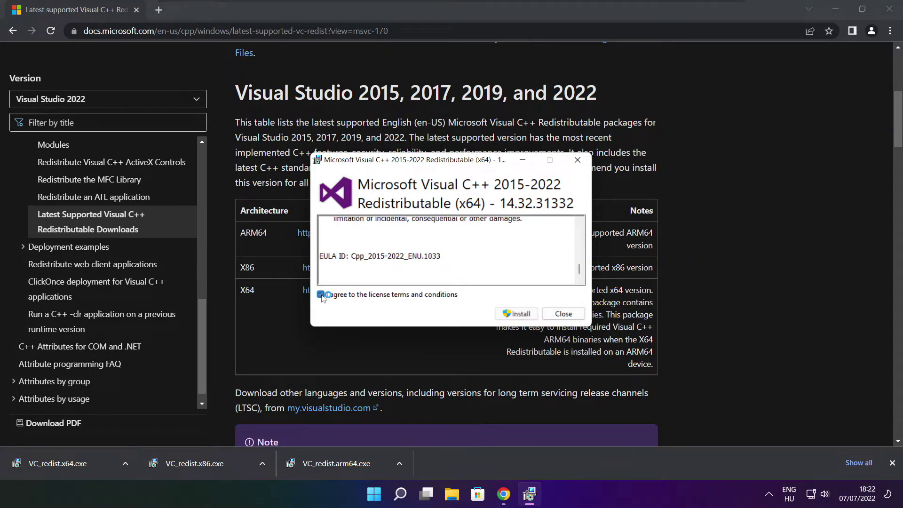
click(518, 313)
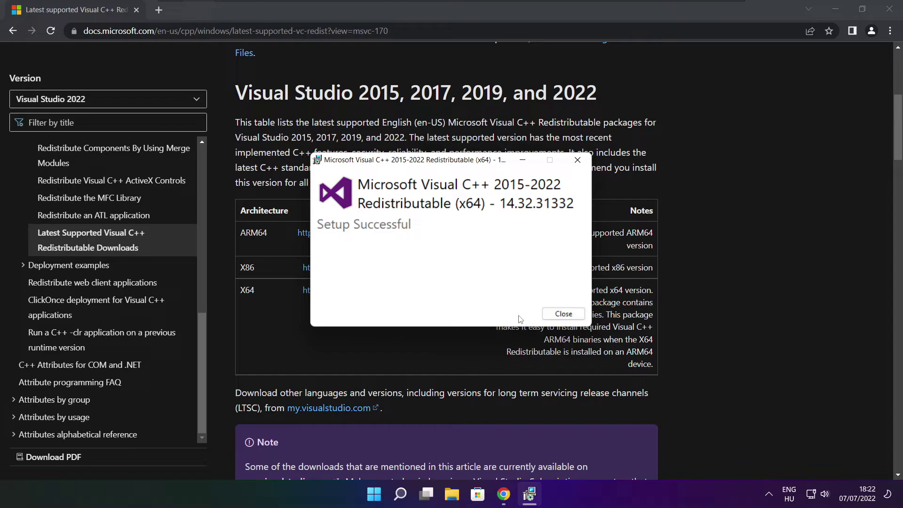
click(564, 314)
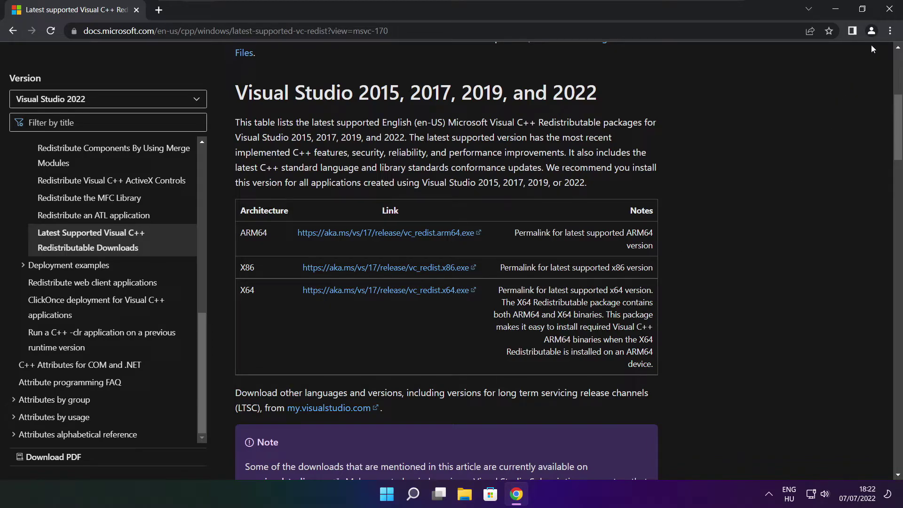
click(890, 10)
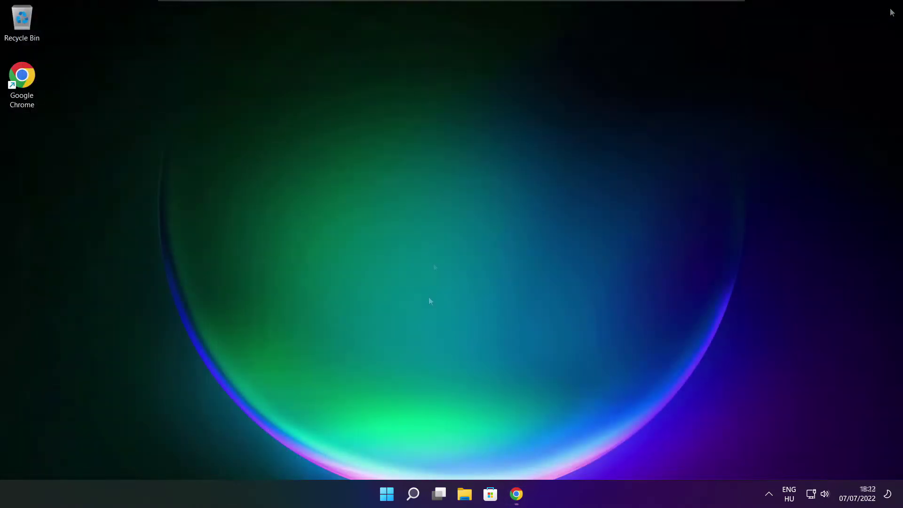
Step: Disable Cortana, Microsoft Edge, Microsoft Teams and Terminal as startup apps in Task Manager, and close it
right_click(389, 496)
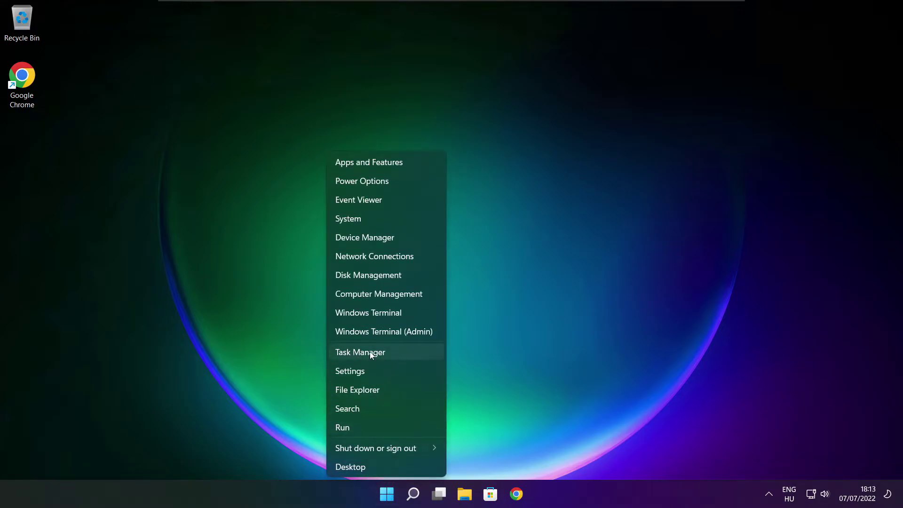
click(388, 353)
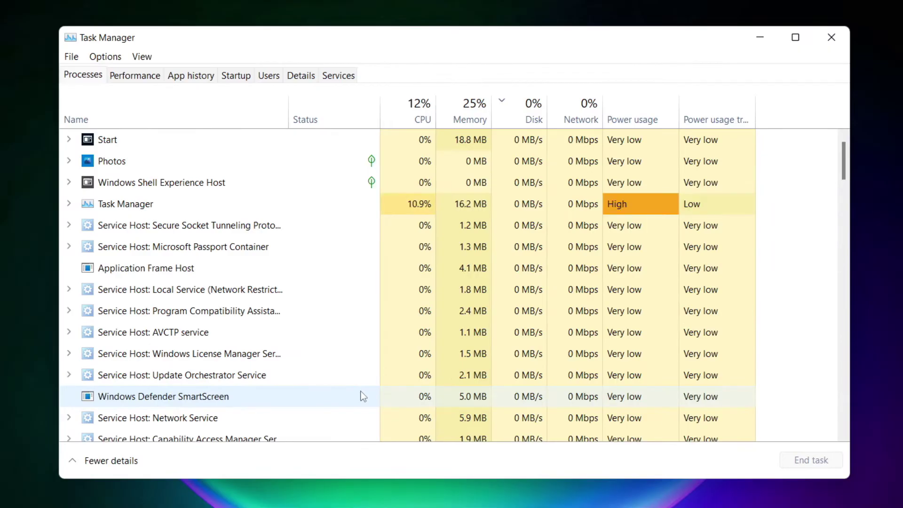
click(239, 78)
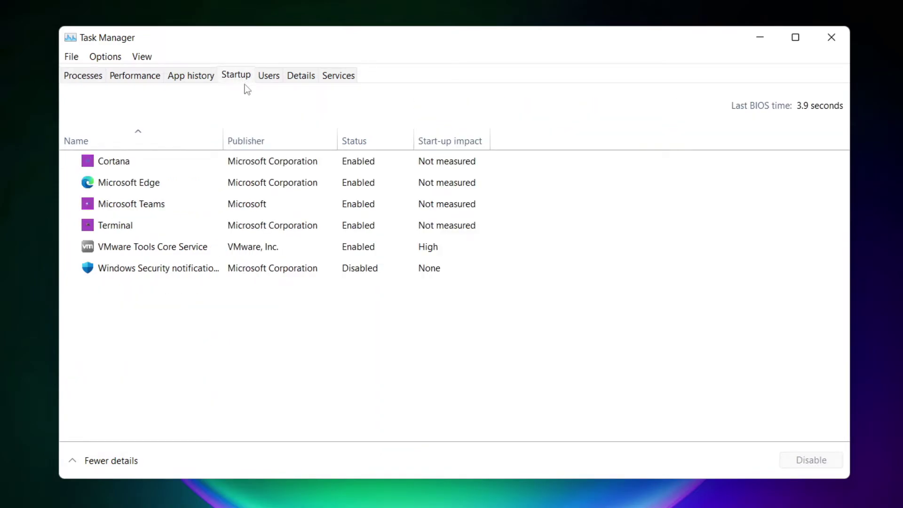
click(241, 168)
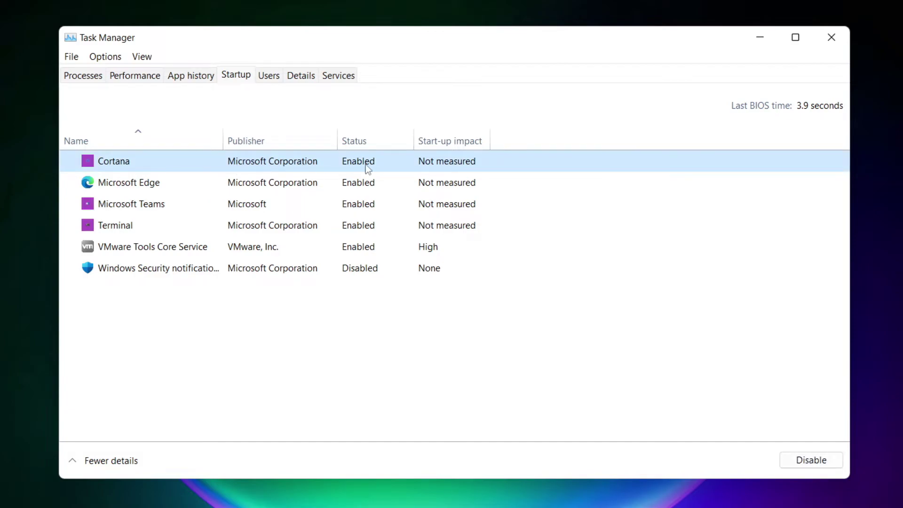
click(811, 463)
click(219, 185)
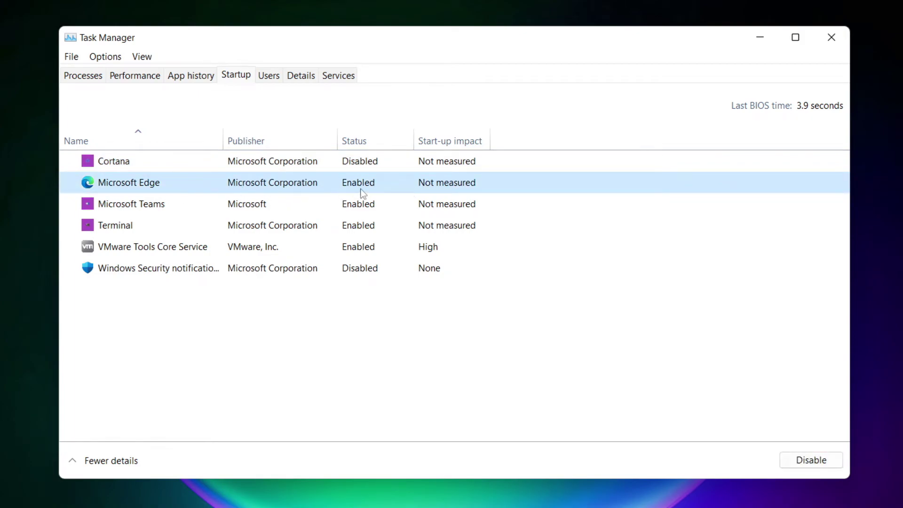
click(814, 465)
click(375, 207)
click(818, 463)
click(300, 230)
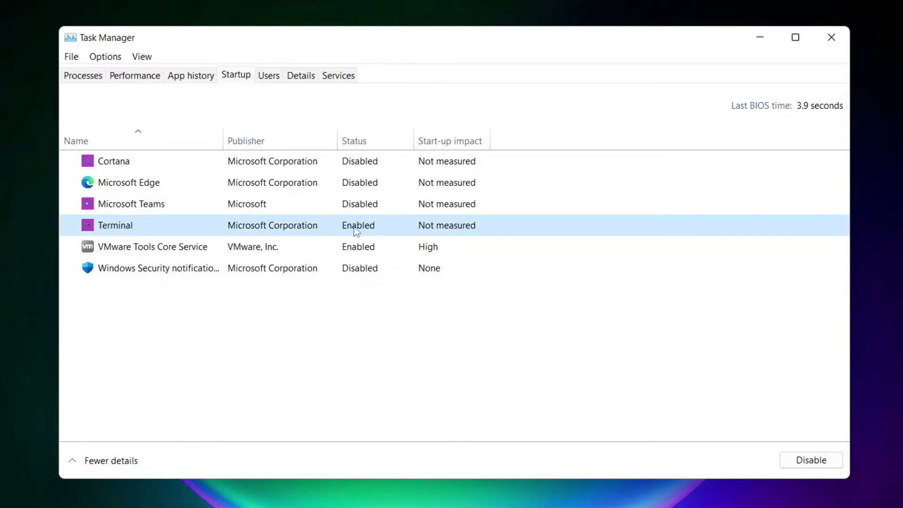
click(825, 465)
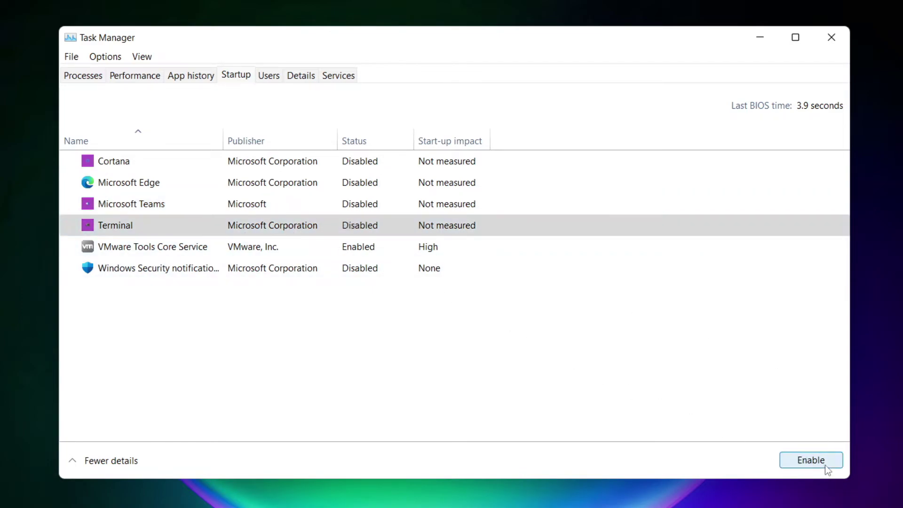
click(355, 233)
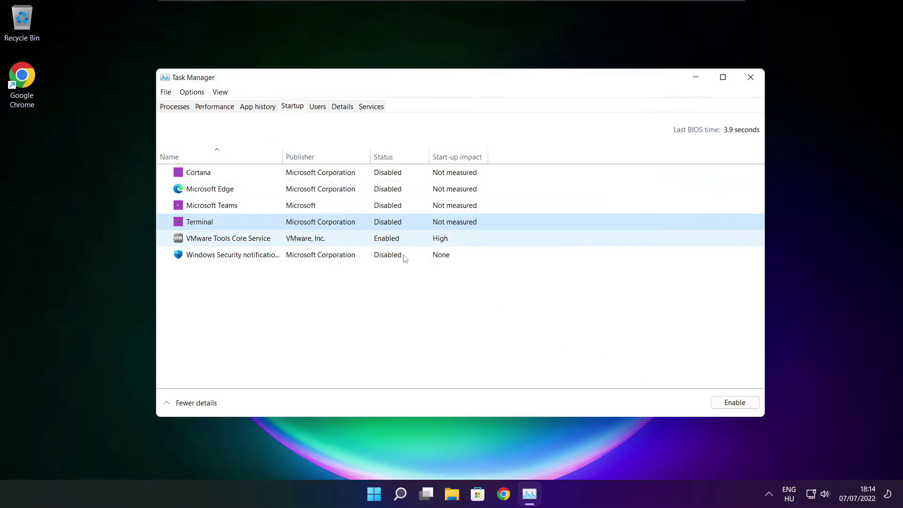
click(750, 78)
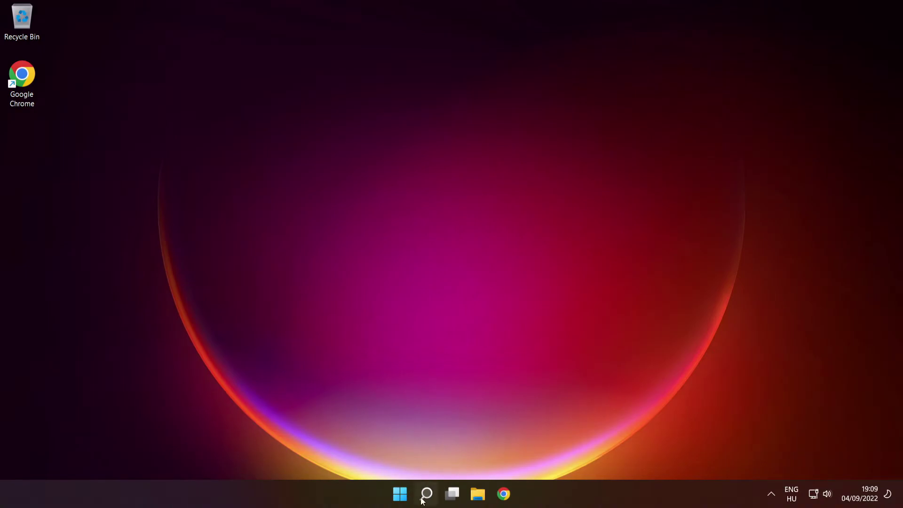
Step: Search Windows for cmd and run Command Prompt as administrator
mouse_move(424, 492)
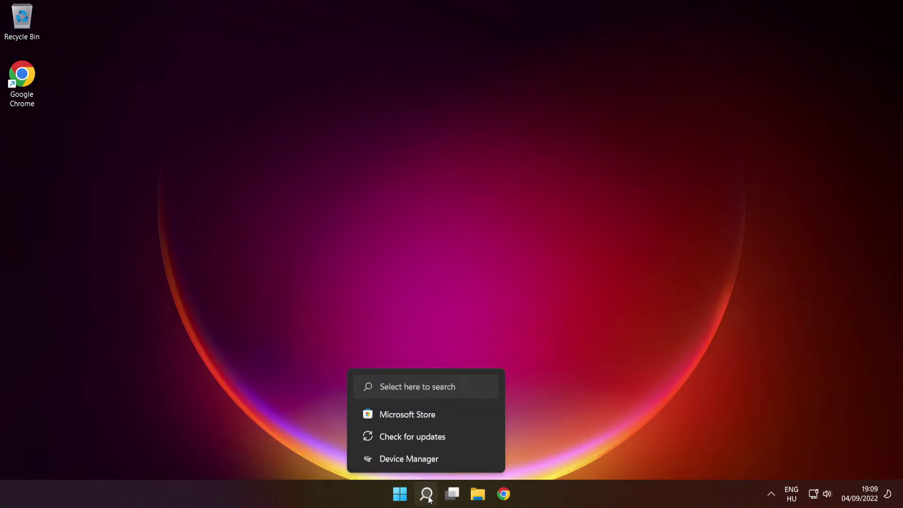
click(427, 495)
text(cmd)
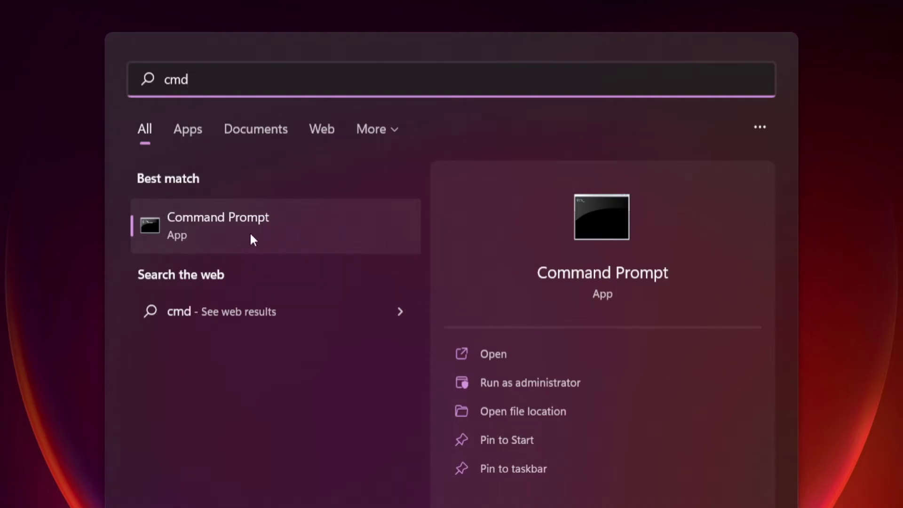
right_click(332, 221)
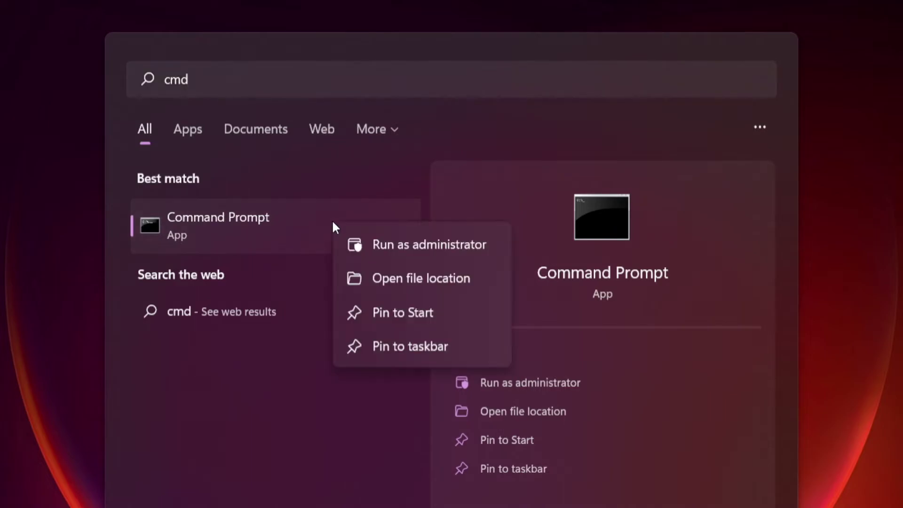
click(429, 244)
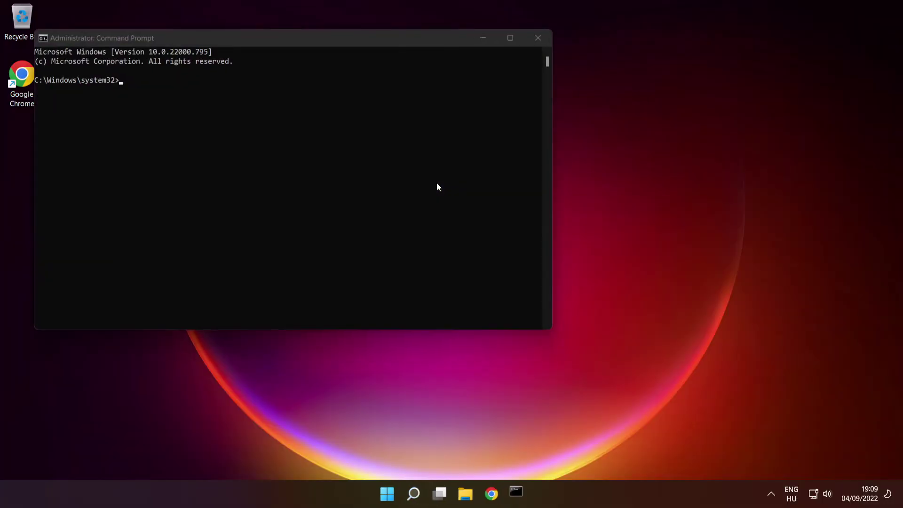
Step: Run the system file check with sfc /scannow and close Command Prompt once the scan has finished
drag(364, 41, 521, 116)
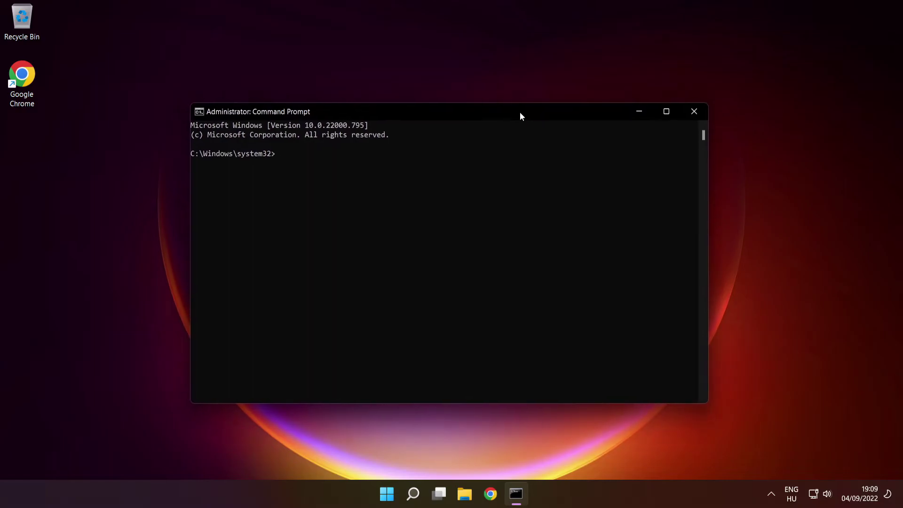
text(sfc /scannow)
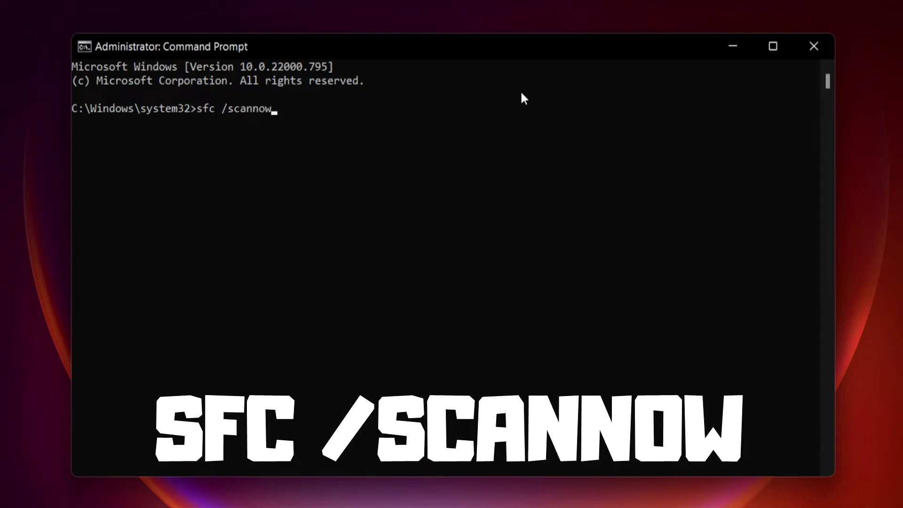
key(Return)
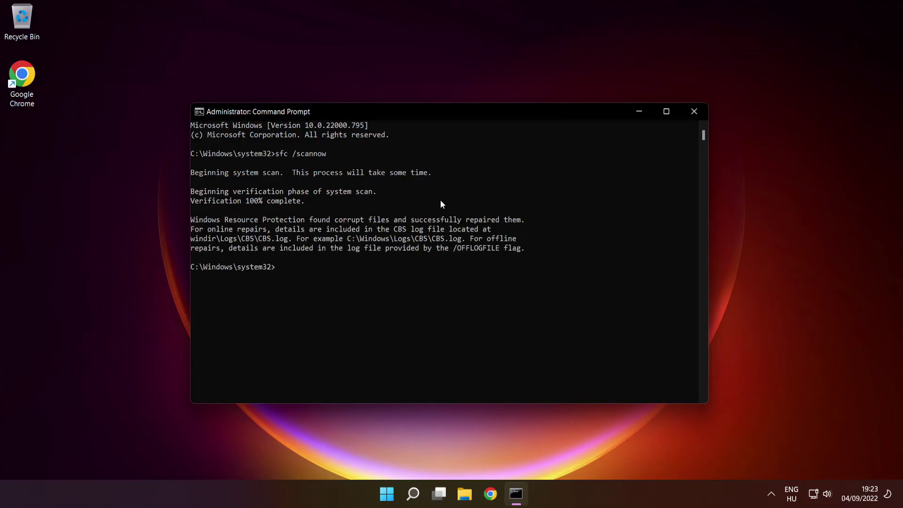
click(696, 114)
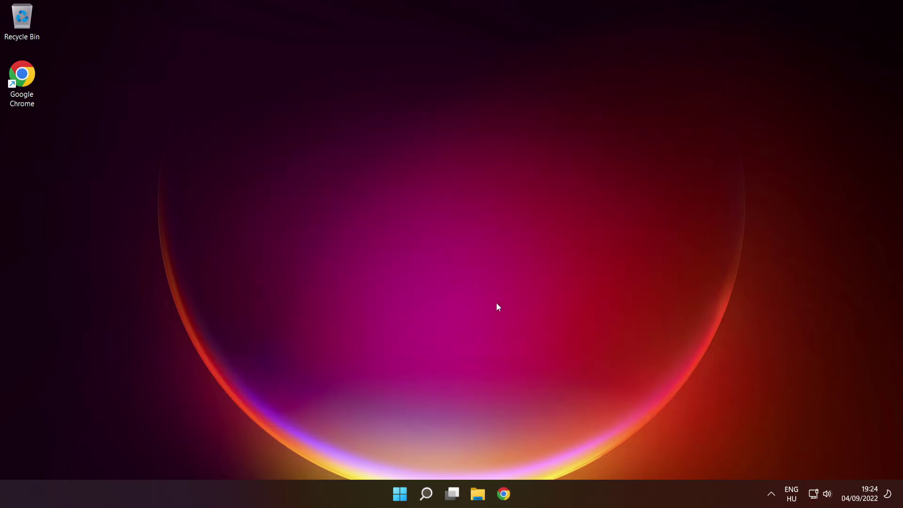
Step: Restart the computer
click(398, 490)
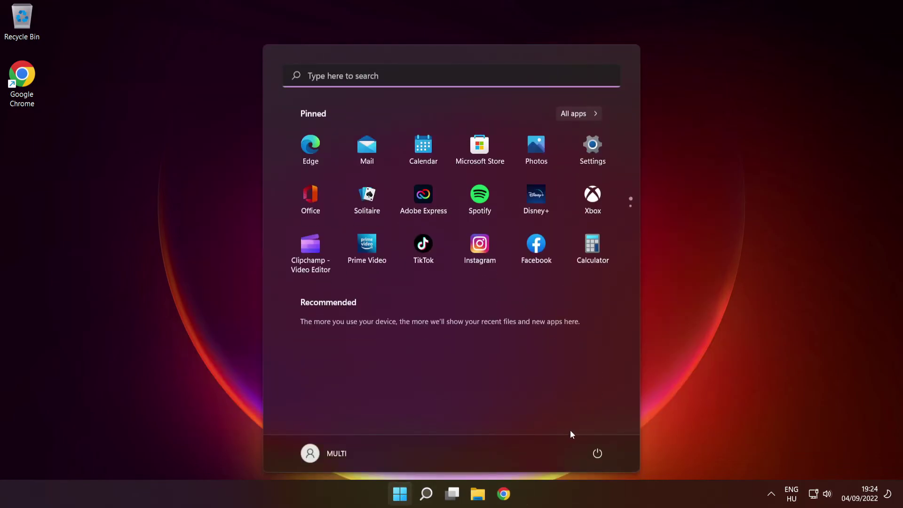
click(598, 453)
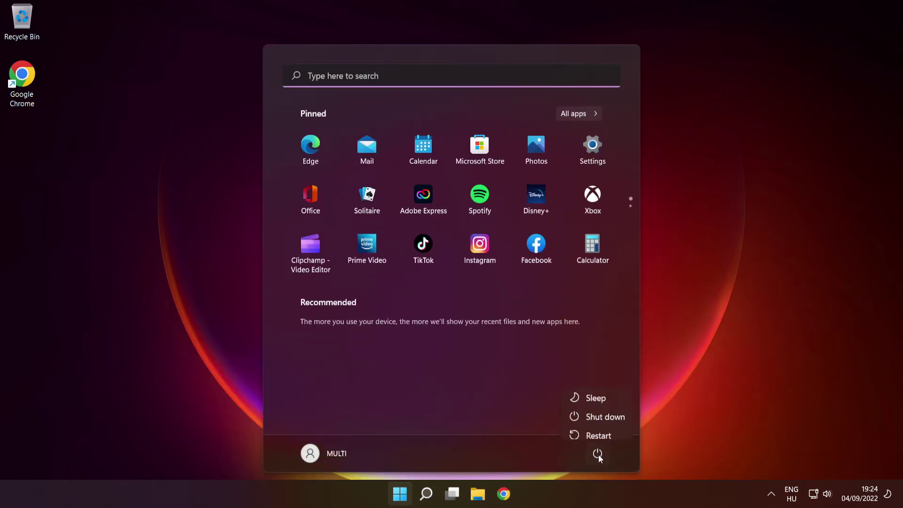
click(600, 428)
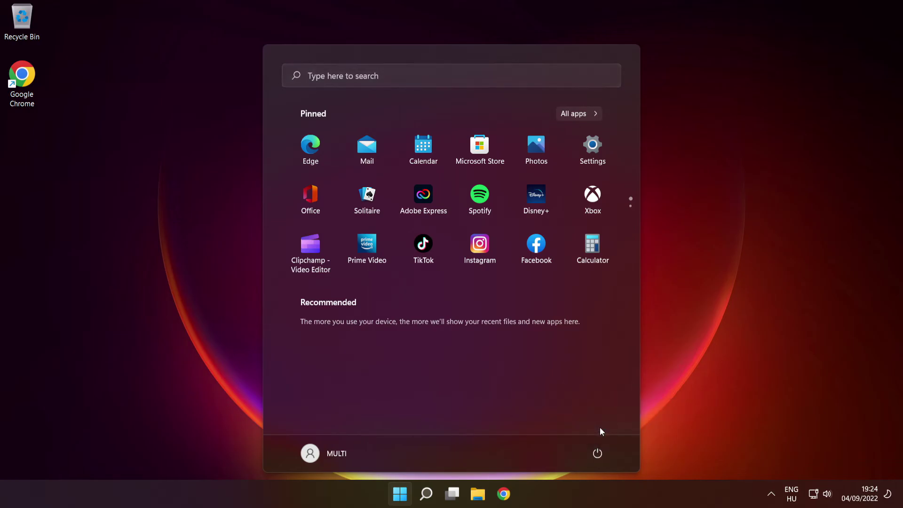